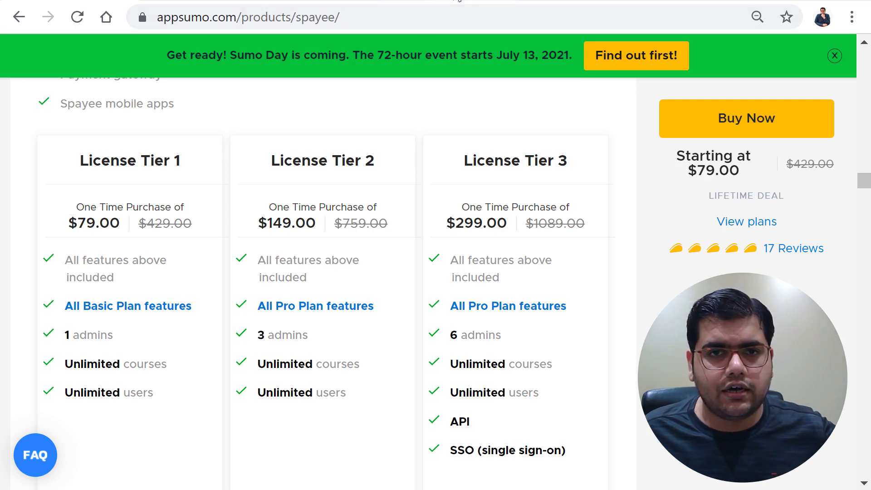
# Switch to the Spayee homepage and load the root page of the owner's personal website in its place
pyautogui.click(458, 1)
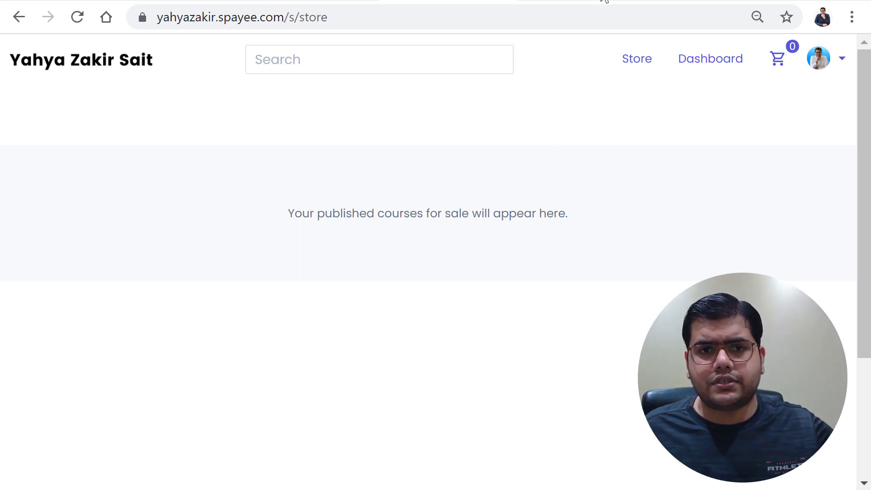
pyautogui.hotkey('ctrl', 'Tab')
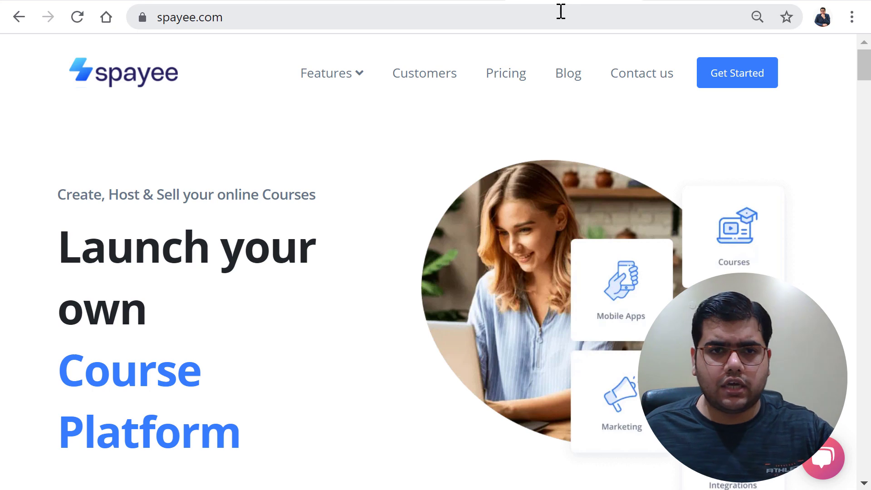
pyautogui.click(562, 12)
pyautogui.write('yahya')
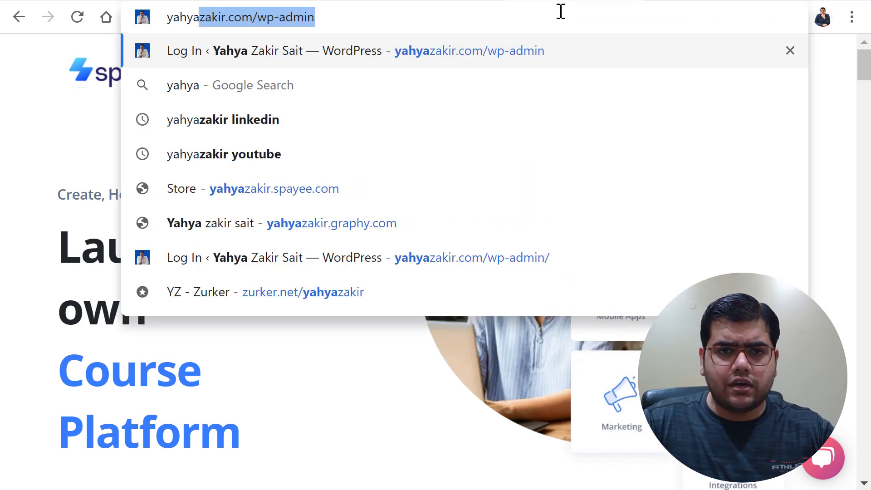
pyautogui.press('Right')
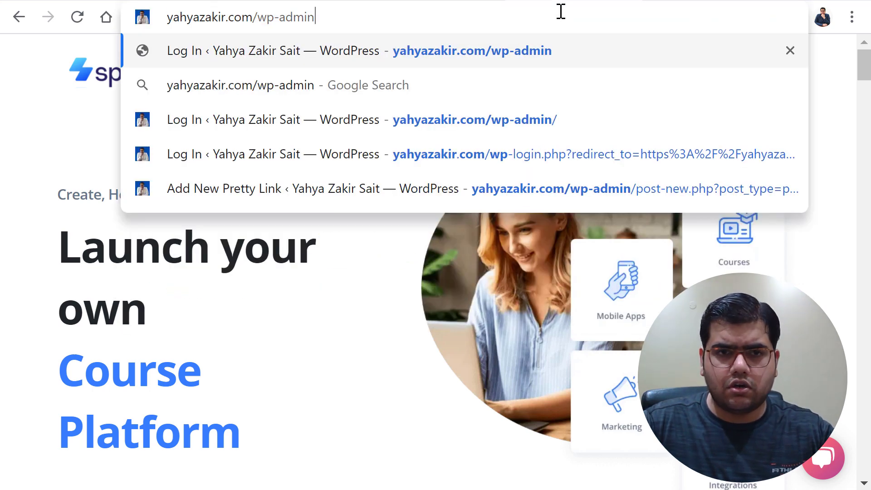
pyautogui.press('BackSpace')
pyautogui.press('BackSpace')
pyautogui.press('BackSpace')
pyautogui.press('BackSpace')
pyautogui.press('BackSpace')
pyautogui.press('BackSpace')
pyautogui.press('BackSpace')
pyautogui.press('BackSpace')
pyautogui.press('BackSpace')
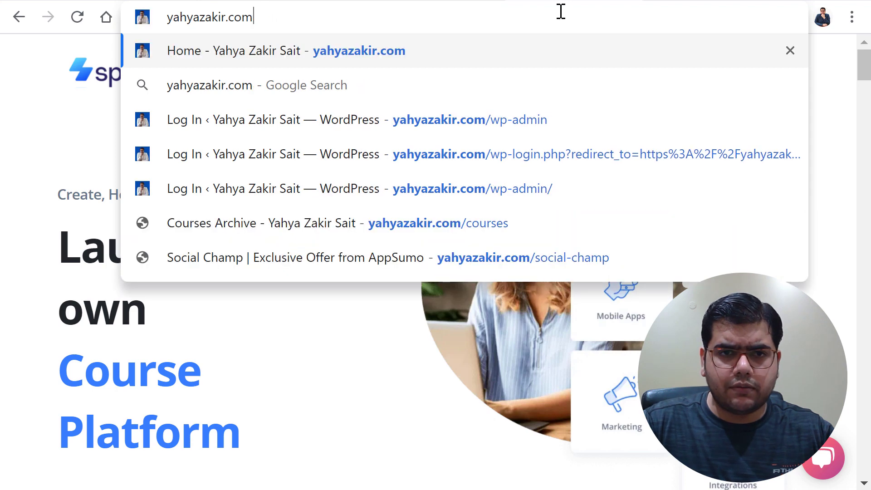
pyautogui.press('Return')
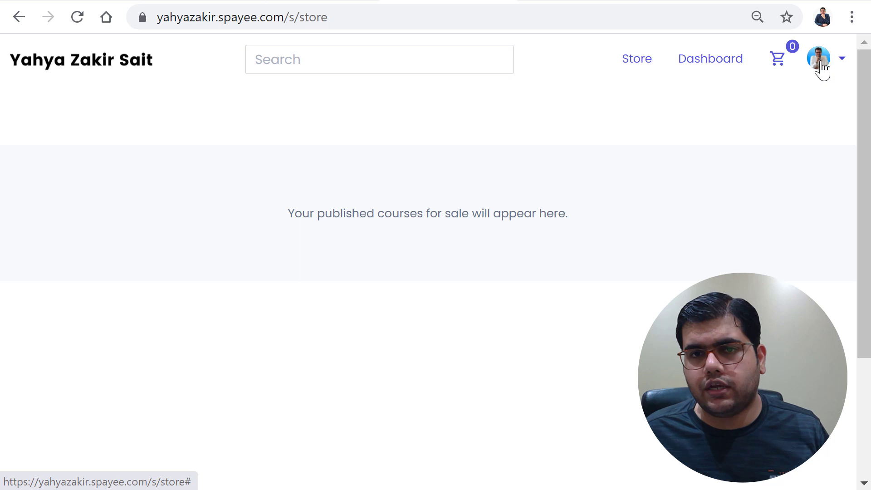
# Open the My Profile page from the store's account options and review the profile picture and details
pyautogui.click(822, 64)
pyautogui.click(810, 103)
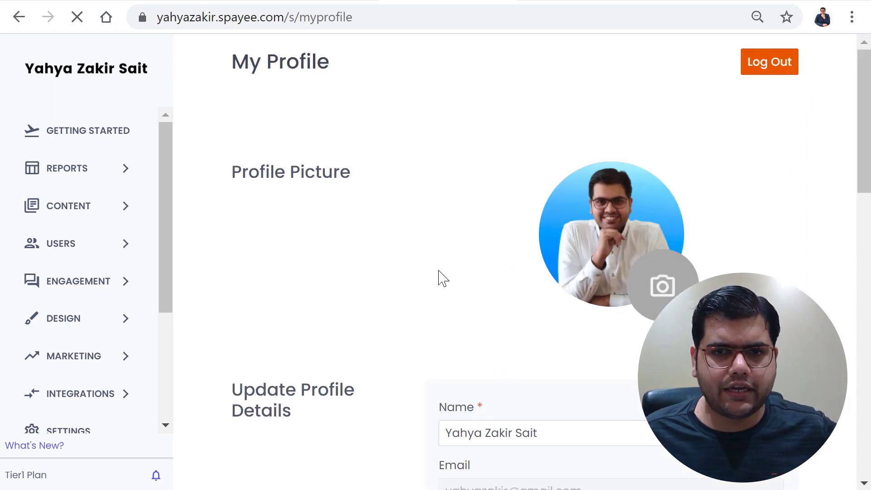
pyautogui.scroll(-6, 443, 278)
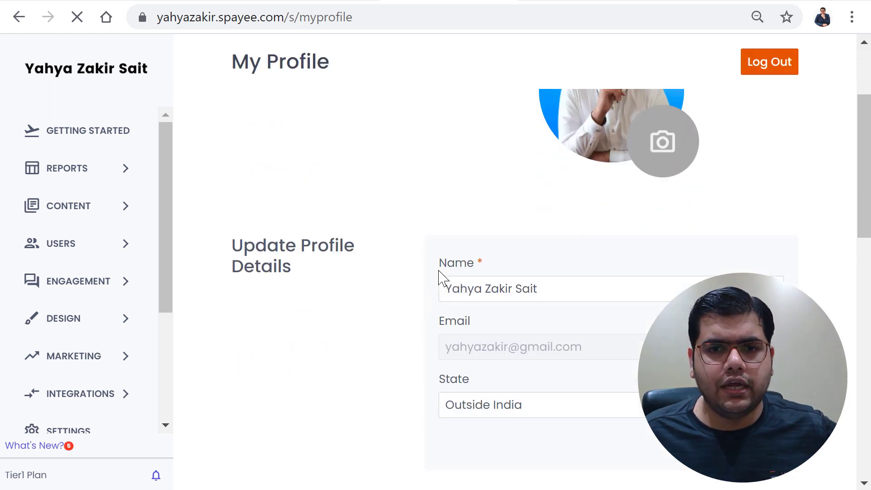
pyautogui.scroll(3, 439, 278)
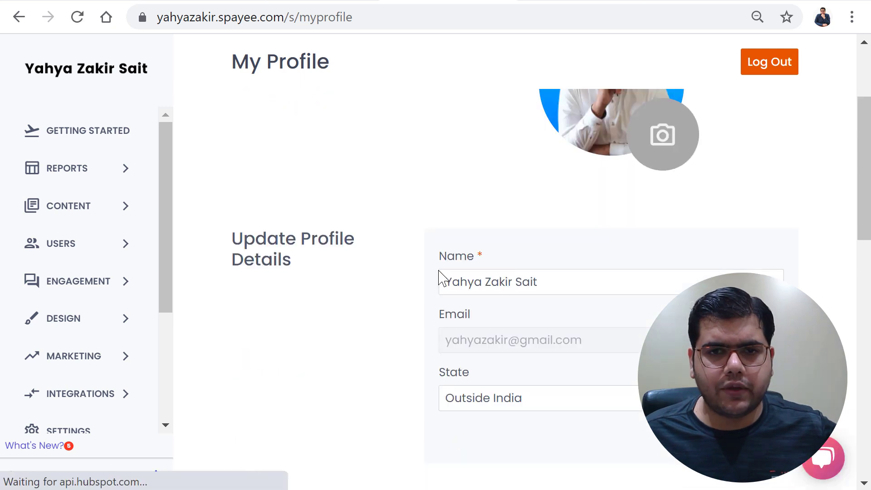
pyautogui.scroll(-3, 438, 277)
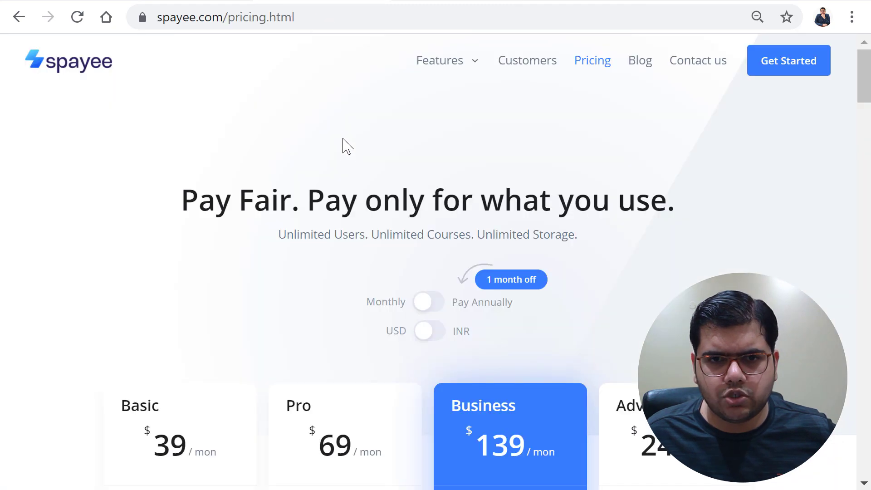
# Review the plan features on Spayee's pricing page and open the product roadmap linked in its footer
pyautogui.scroll(-5, 345, 145)
pyautogui.scroll(-15, 346, 142)
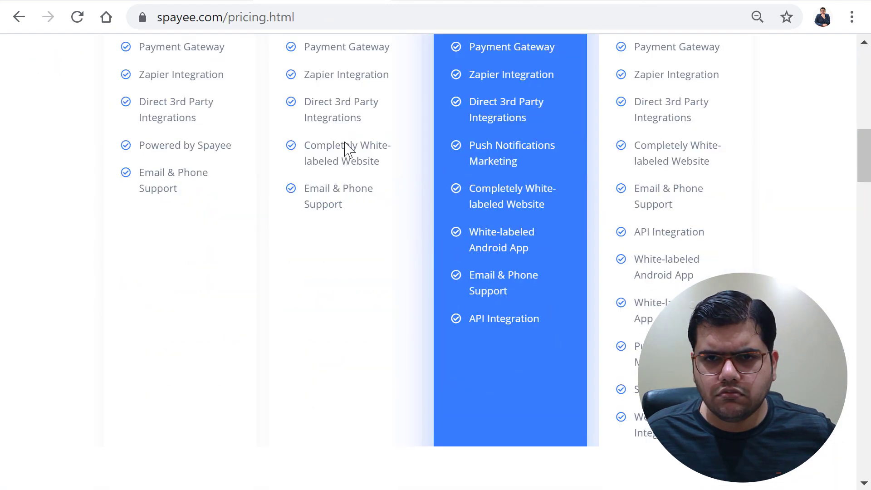
pyautogui.scroll(-10, 345, 146)
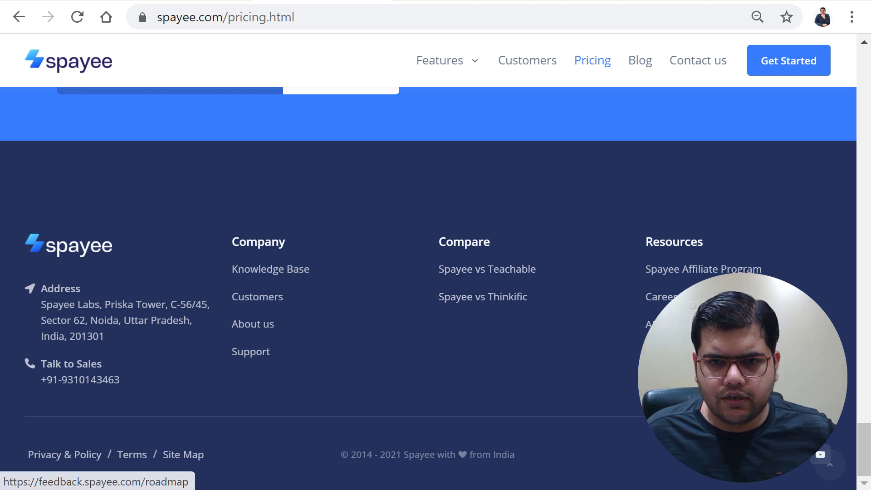
pyautogui.click(663, 351)
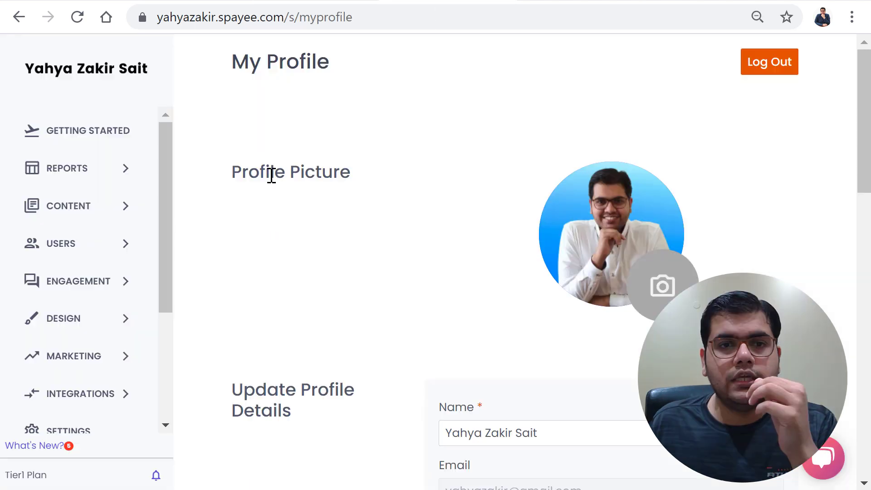
# Open the Getting Started page and review its setup tasks from course creation through payment gateway to platform launch
pyautogui.click(70, 136)
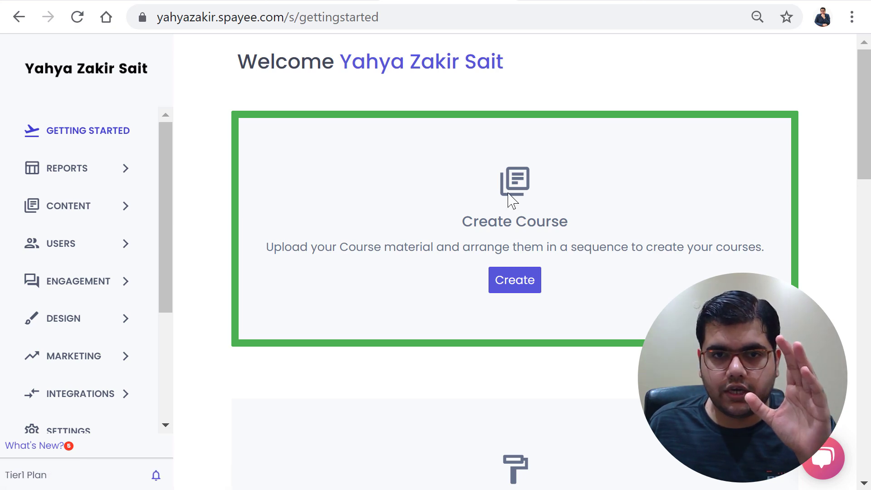
pyautogui.scroll(-6, 512, 200)
pyautogui.scroll(-3, 513, 218)
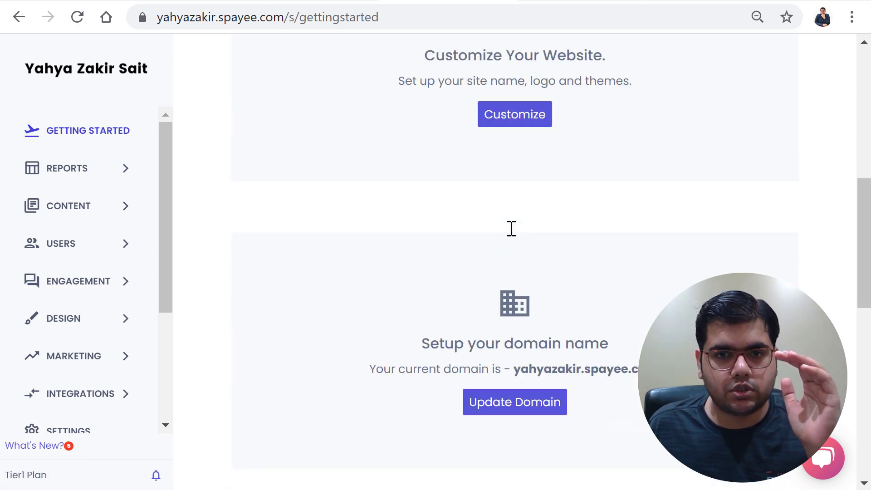
pyautogui.scroll(-3, 511, 229)
pyautogui.scroll(-6, 517, 240)
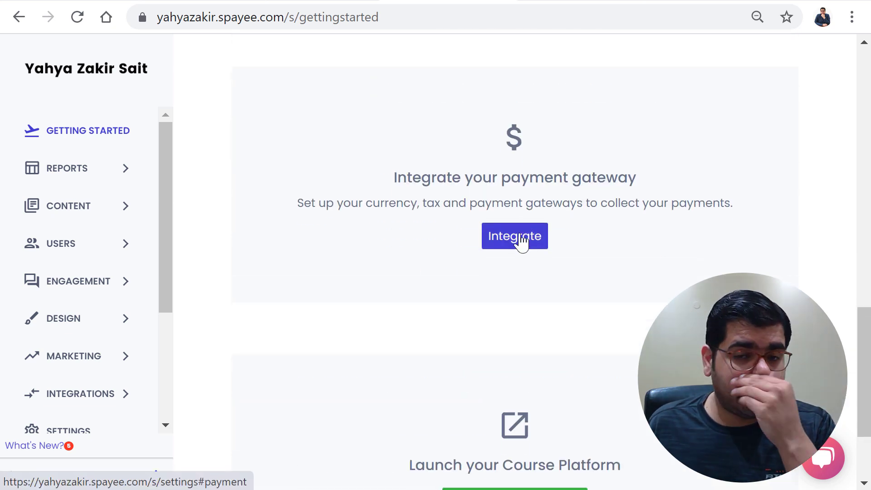
pyautogui.scroll(-3, 522, 241)
pyautogui.scroll(6, 525, 322)
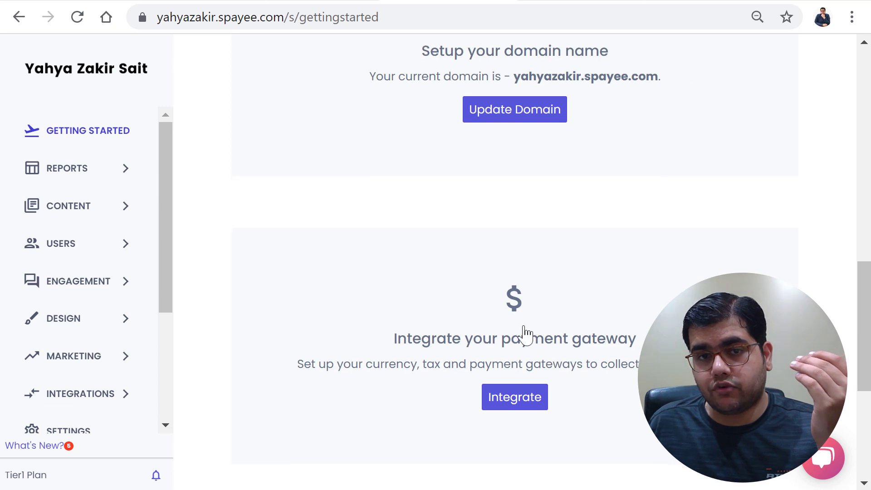
pyautogui.scroll(-5, 525, 334)
pyautogui.scroll(5, 524, 331)
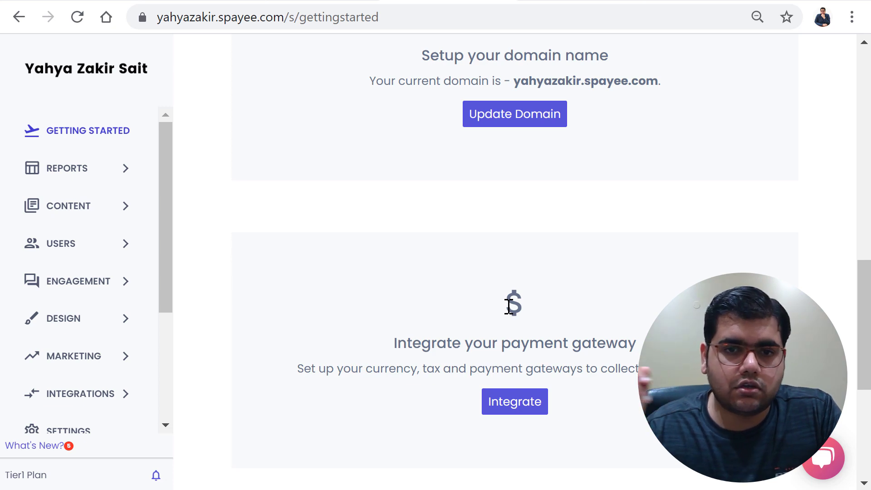
pyautogui.scroll(-3, 509, 307)
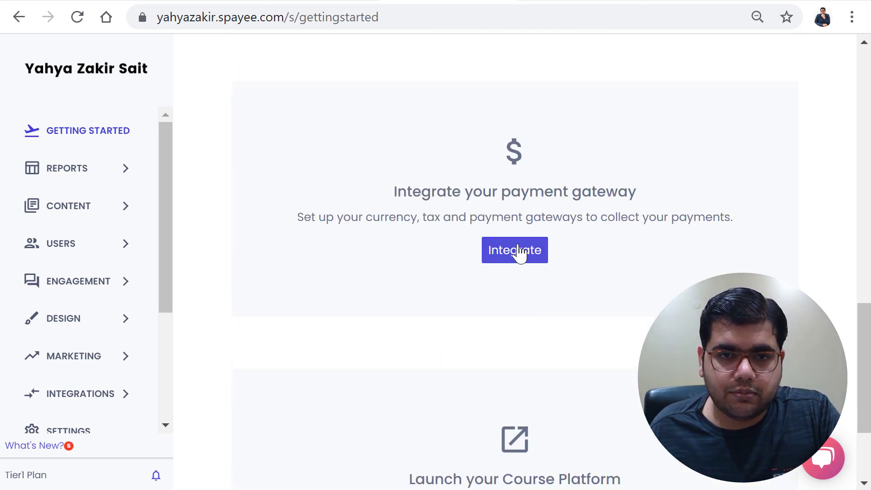
pyautogui.scroll(-3, 518, 251)
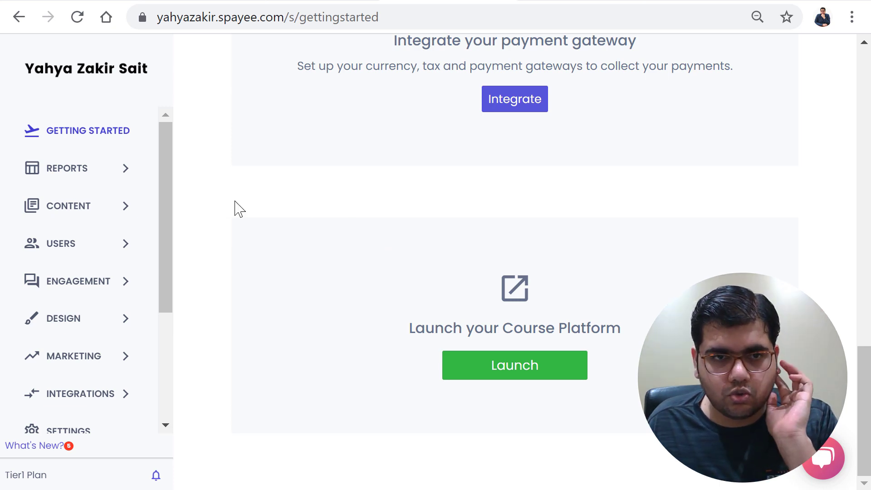
# Open the Reports overview and expand the Content section to review its options
pyautogui.click(89, 181)
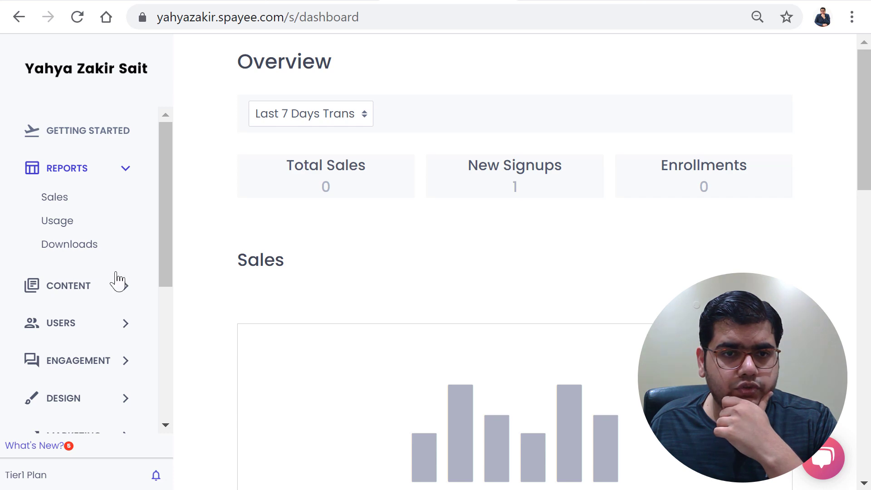
pyautogui.click(97, 288)
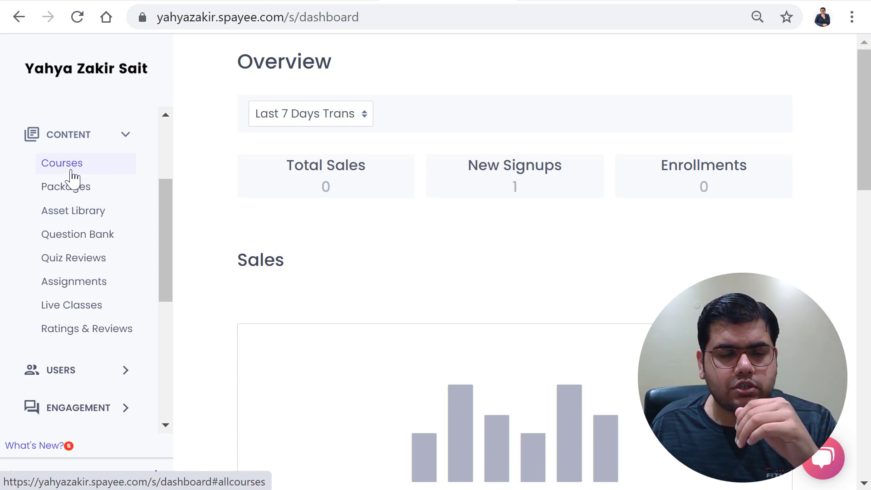
pyautogui.scroll(-3, 73, 177)
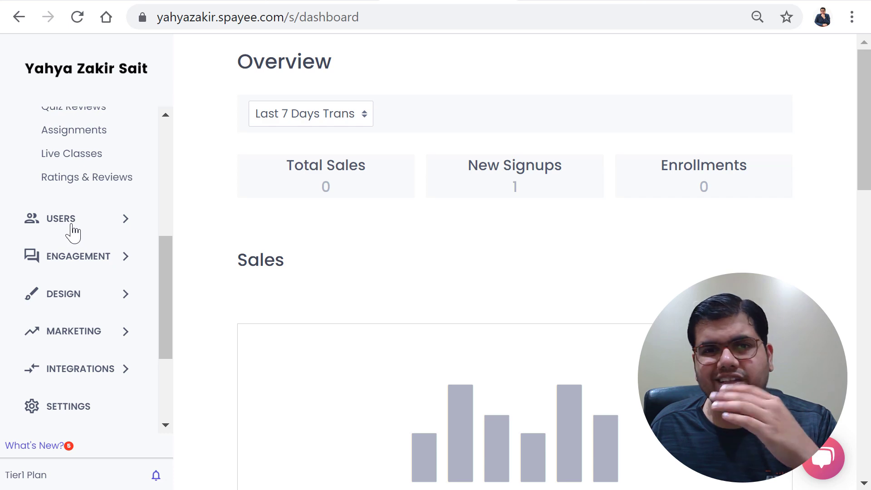
# Expand the Users section to review its options for learners, admins, instructors, affiliates and subscribers
pyautogui.click(73, 232)
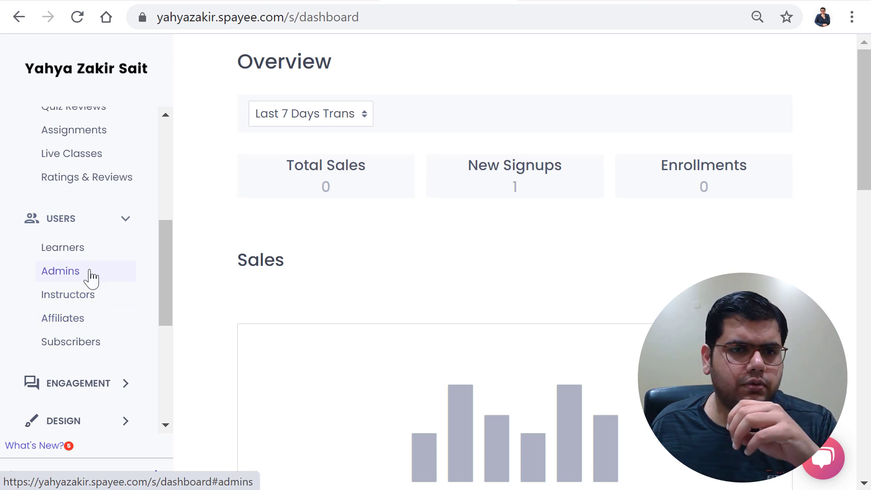
pyautogui.scroll(-3, 90, 295)
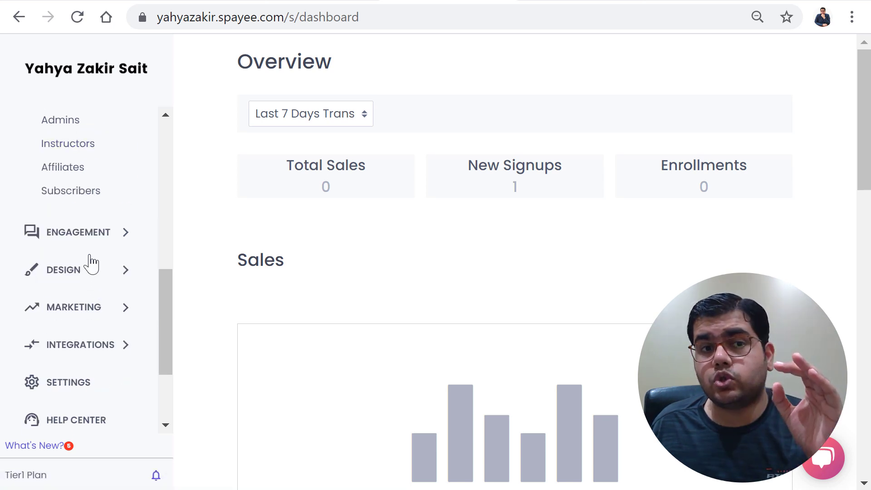
pyautogui.scroll(3, 90, 261)
pyautogui.scroll(-3, 88, 273)
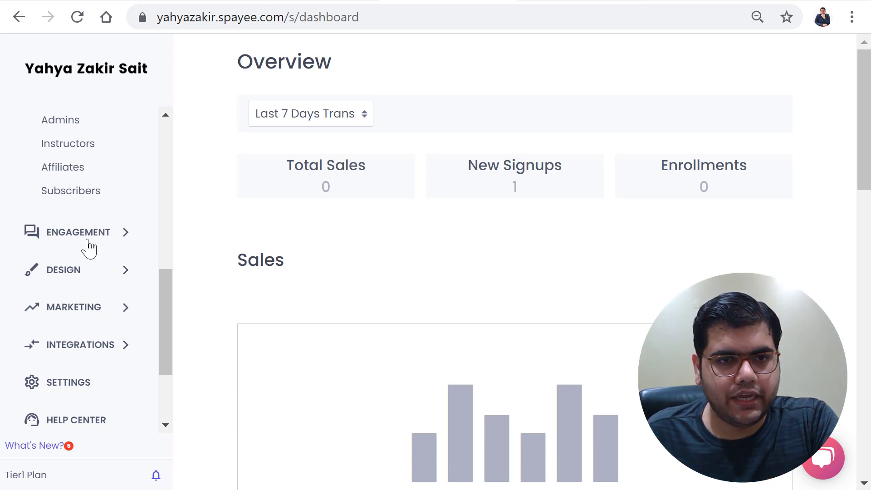
# Expand the Engagement section to review its forum, course-wise and messenger options
pyautogui.click(89, 247)
pyautogui.scroll(-3, 88, 248)
pyautogui.scroll(3, 90, 245)
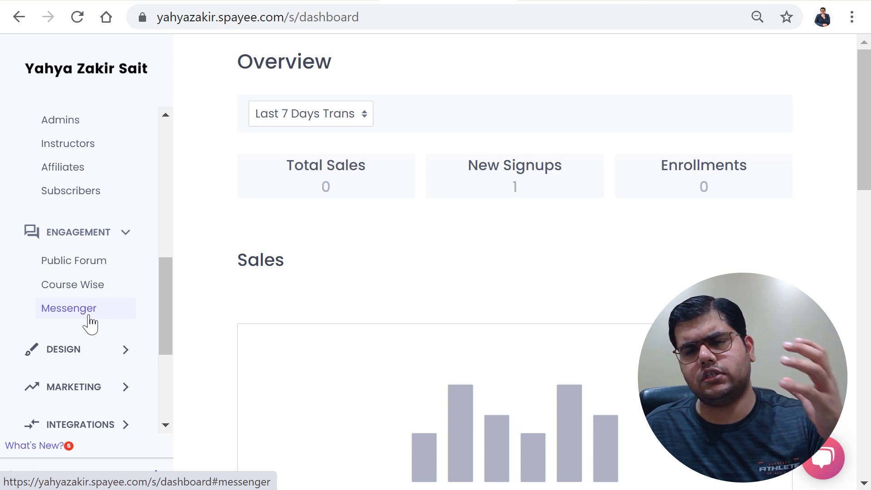
# Expand the Design section and open its Website page
pyautogui.scroll(-1, 91, 323)
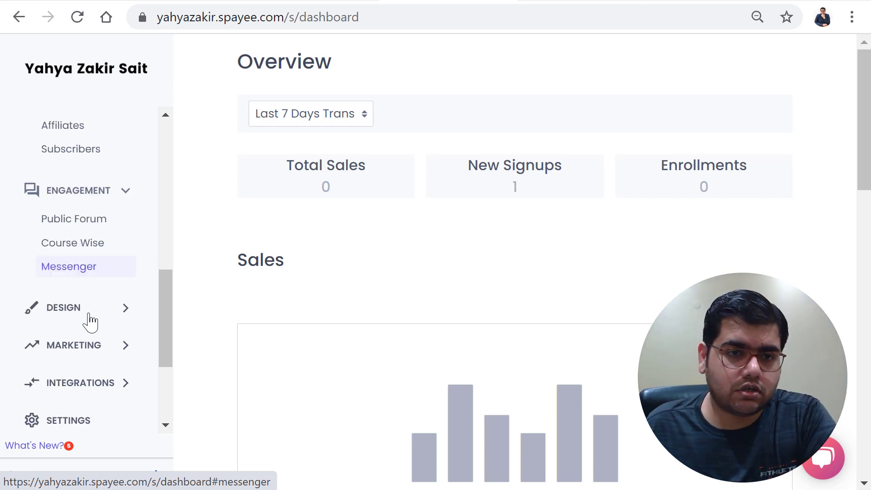
pyautogui.scroll(-3, 89, 315)
pyautogui.click(88, 202)
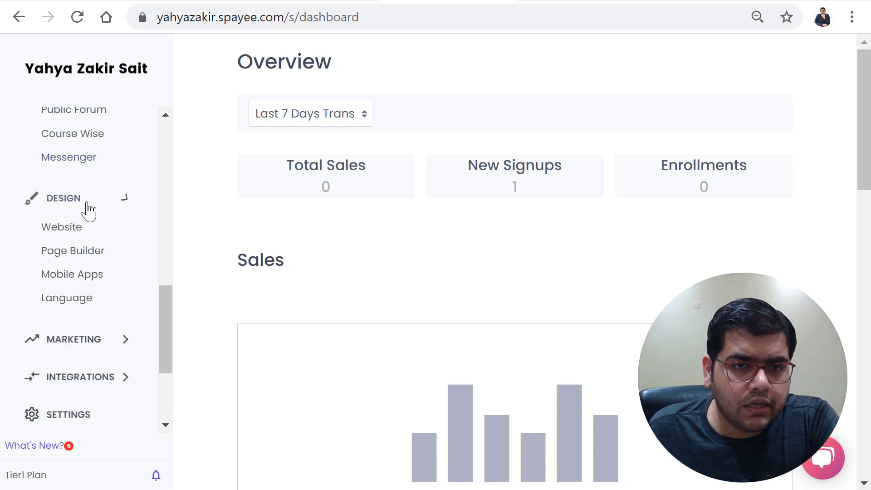
pyautogui.click(92, 239)
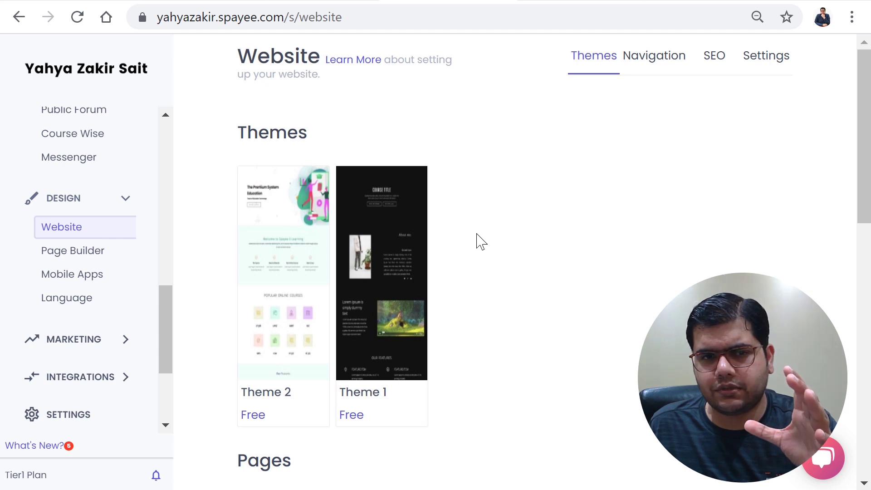
# Examine the website's themes and the list of pages with their URLs and design and action options
pyautogui.scroll(-5, 480, 241)
pyautogui.scroll(-3, 480, 241)
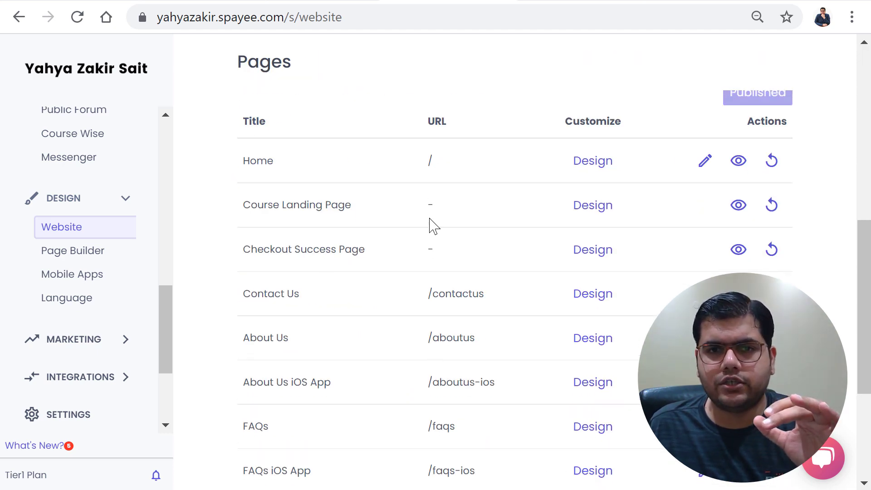
pyautogui.scroll(3, 521, 237)
pyautogui.scroll(-4, 521, 241)
pyautogui.scroll(-3, 516, 248)
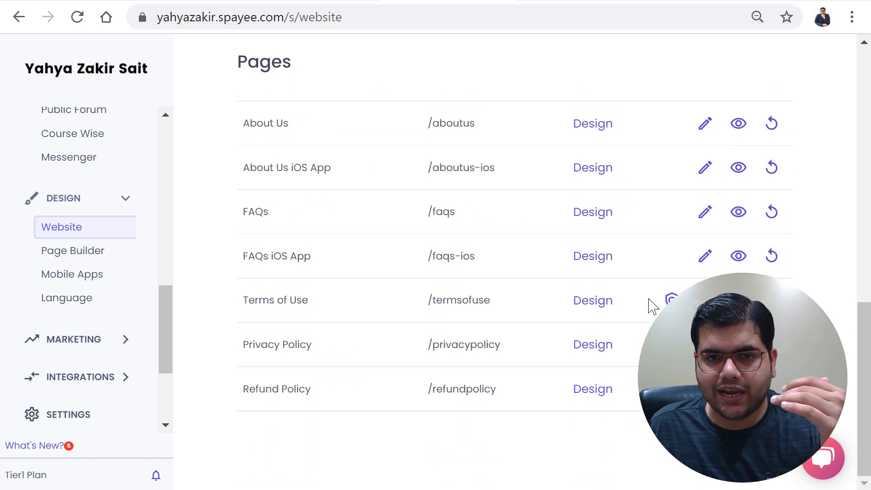
pyautogui.scroll(7, 661, 308)
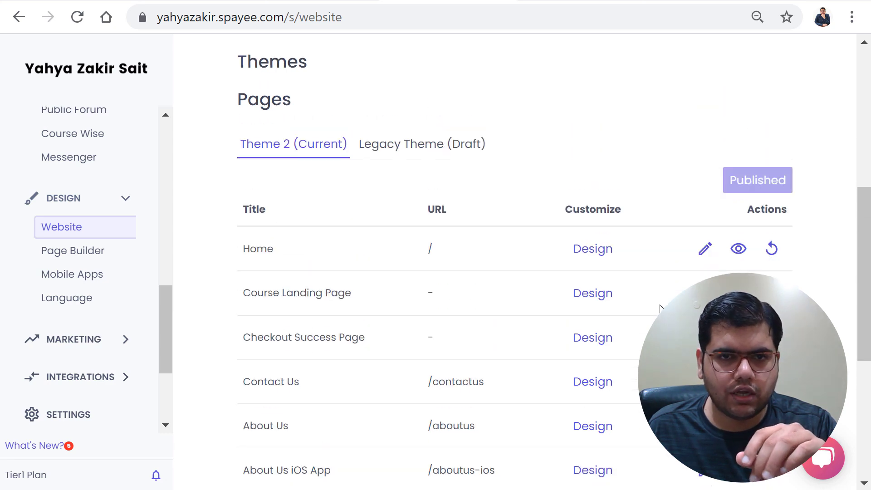
pyautogui.scroll(-3, 382, 247)
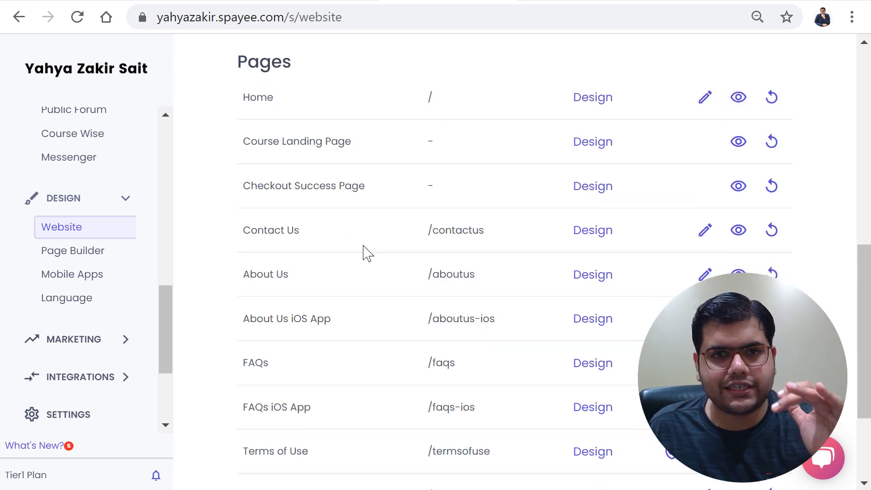
pyautogui.scroll(-3, 368, 253)
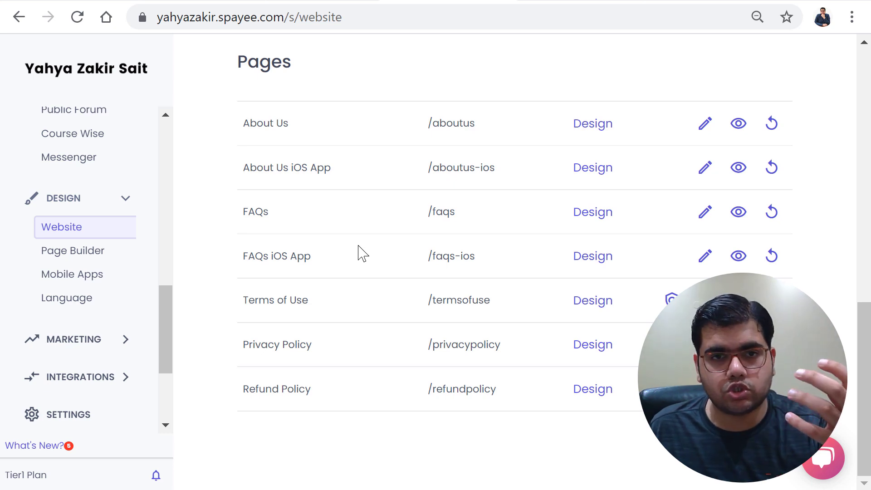
# Preview the Theme 2 Home page and look over its opening banner
pyautogui.scroll(6, 363, 253)
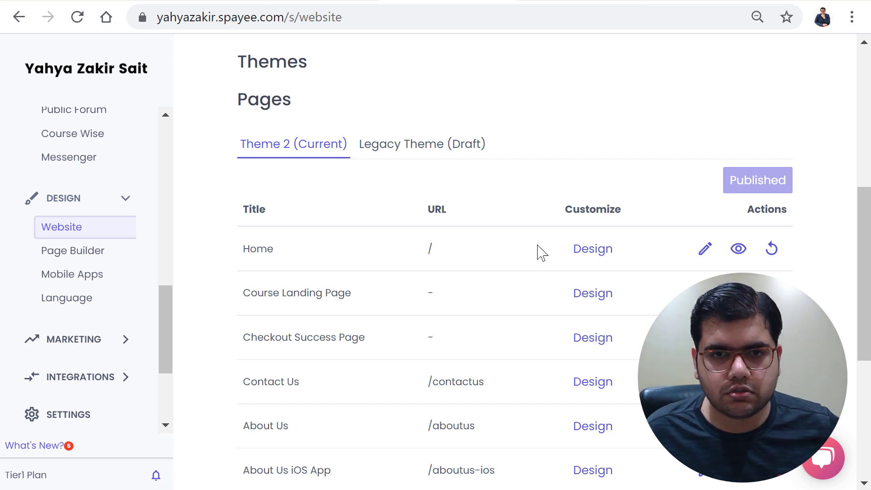
pyautogui.click(738, 251)
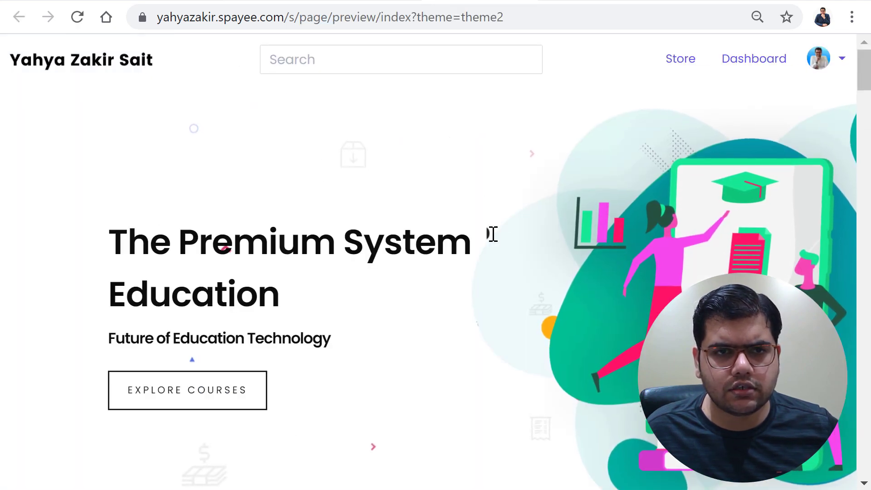
pyautogui.scroll(-3, 399, 225)
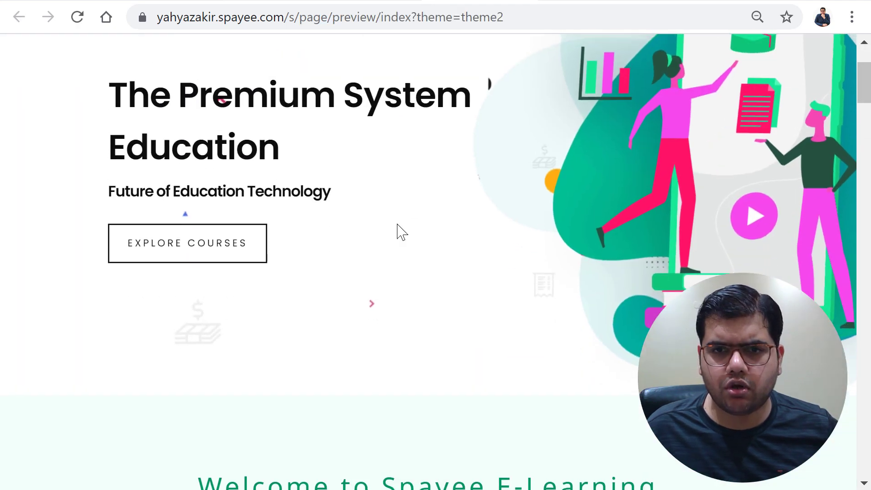
pyautogui.scroll(3, 399, 229)
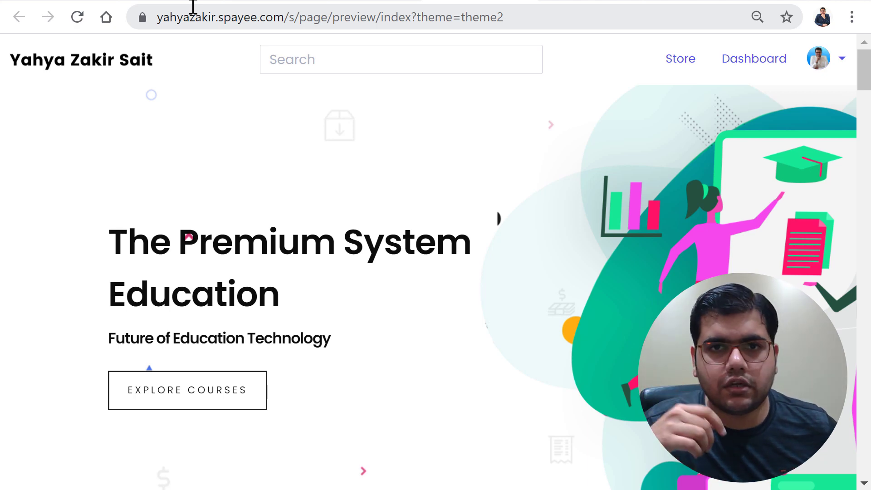
# Examine the home page preview from the welcome section through the popular online courses, features and course listing sections
pyautogui.scroll(-6, 255, 150)
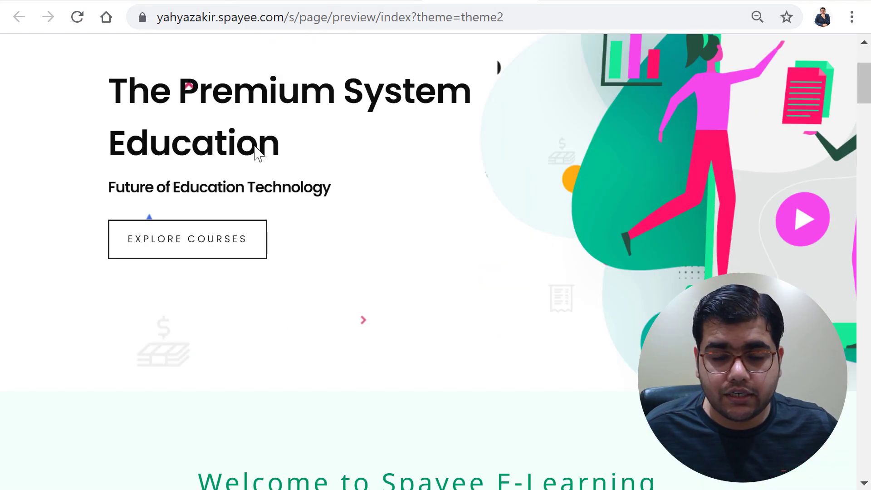
pyautogui.scroll(-6, 255, 146)
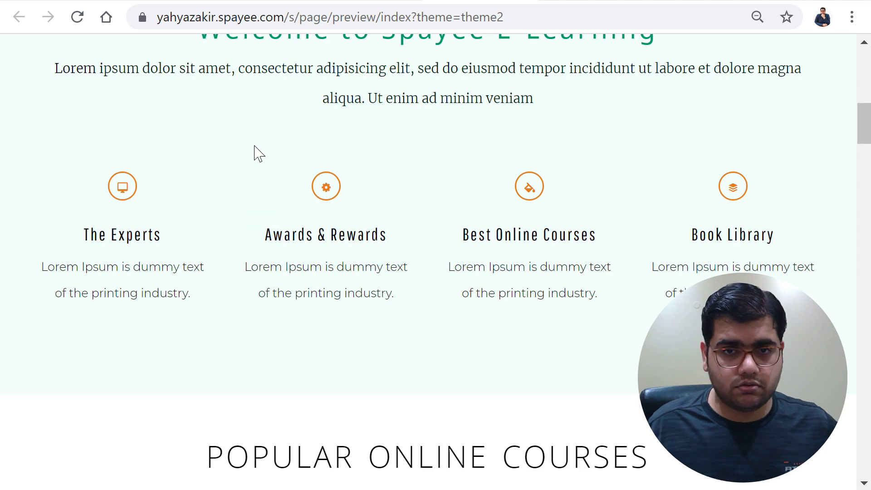
pyautogui.scroll(-10, 255, 150)
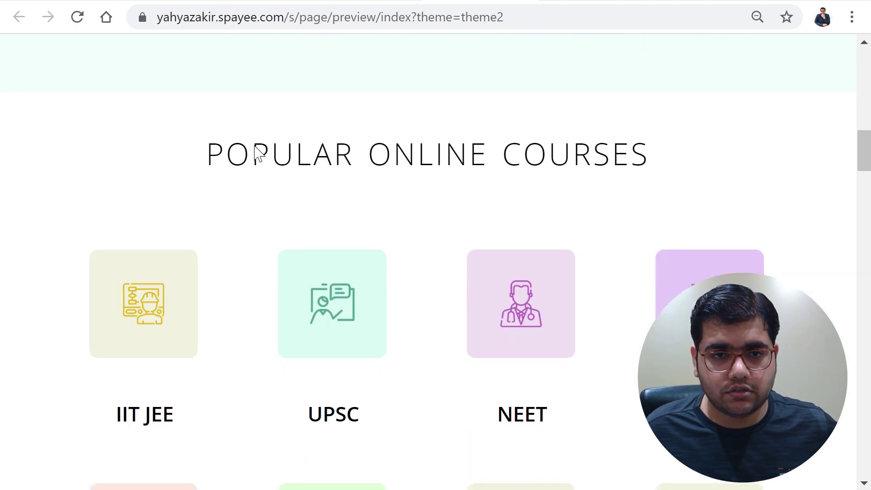
pyautogui.scroll(-2, 272, 156)
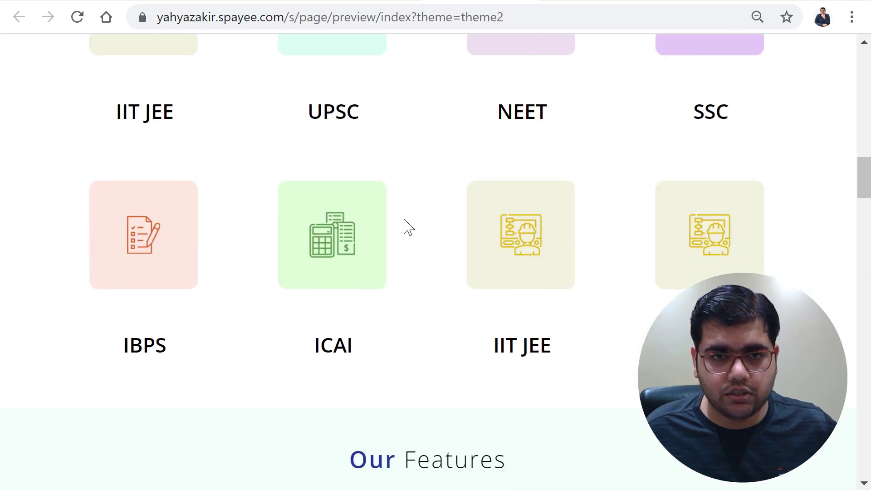
pyautogui.scroll(-3, 352, 224)
pyautogui.scroll(-6, 352, 223)
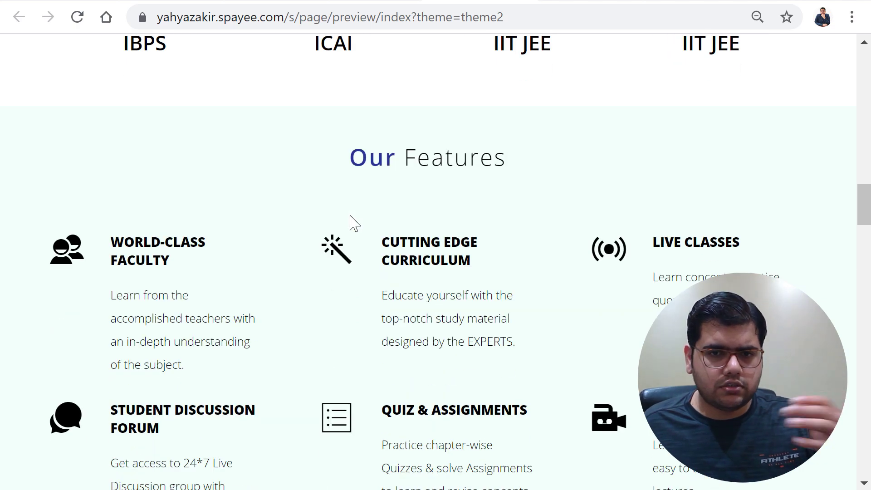
pyautogui.scroll(-10, 354, 223)
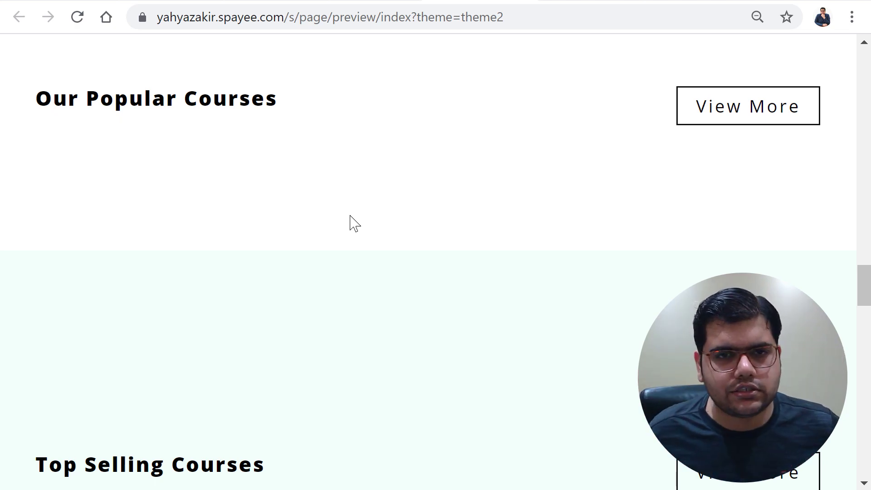
pyautogui.scroll(-7, 354, 224)
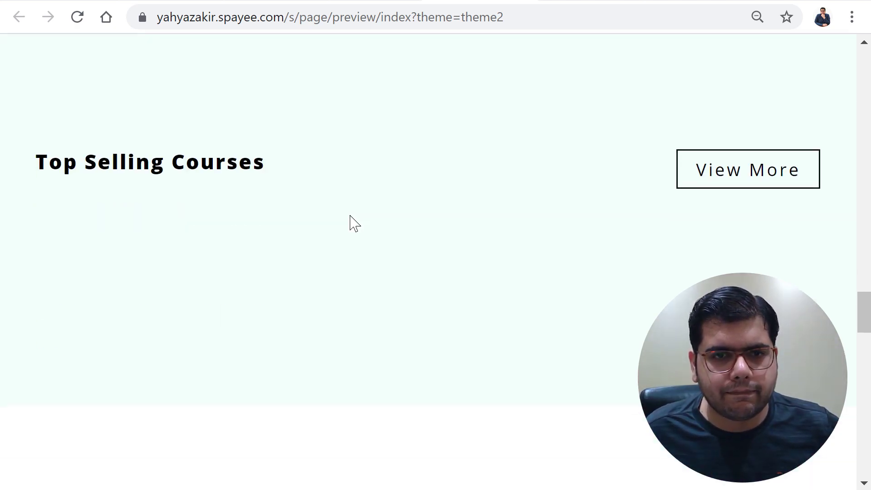
# Examine the rest of the home page preview, including top selling courses, student reviews, team, learning apps and footer
pyautogui.scroll(10, 351, 223)
pyautogui.scroll(-10, 351, 222)
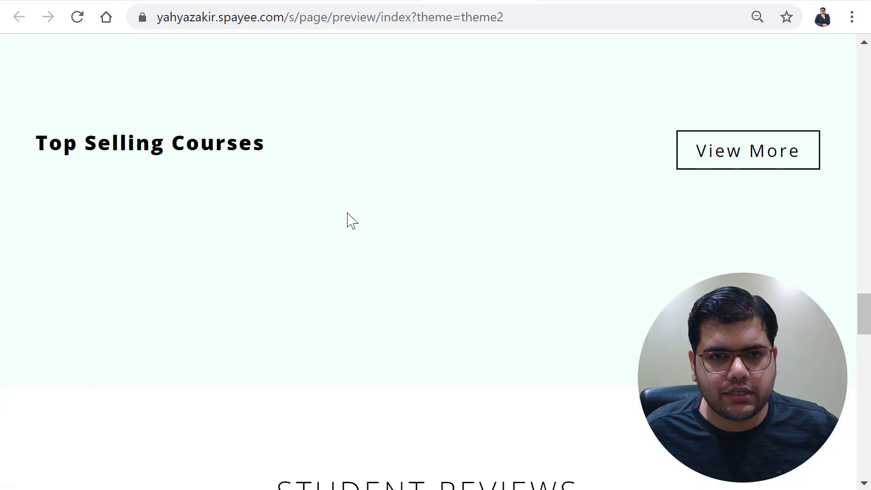
pyautogui.scroll(-9, 348, 217)
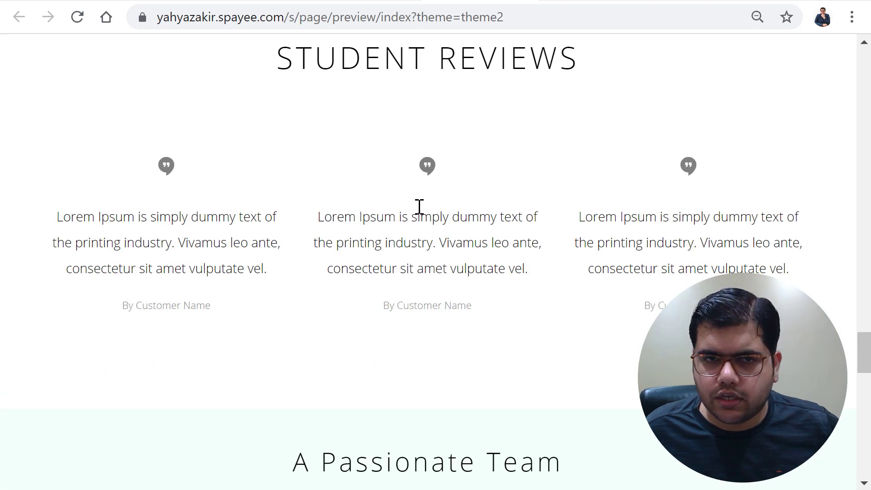
pyautogui.scroll(-20, 400, 336)
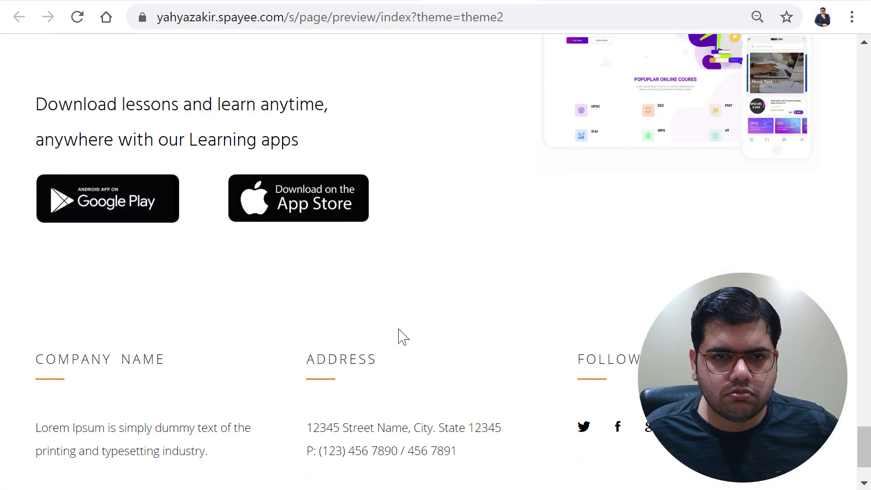
pyautogui.scroll(-3, 399, 334)
pyautogui.scroll(4, 399, 329)
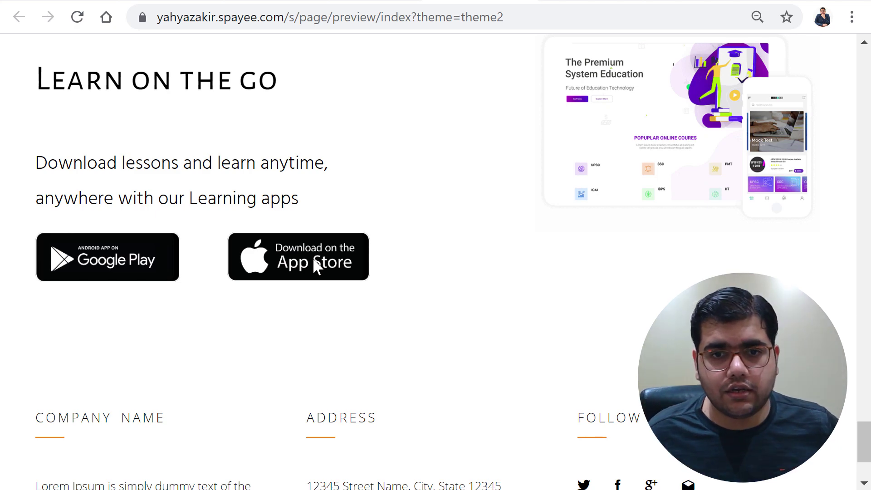
pyautogui.scroll(-3, 313, 258)
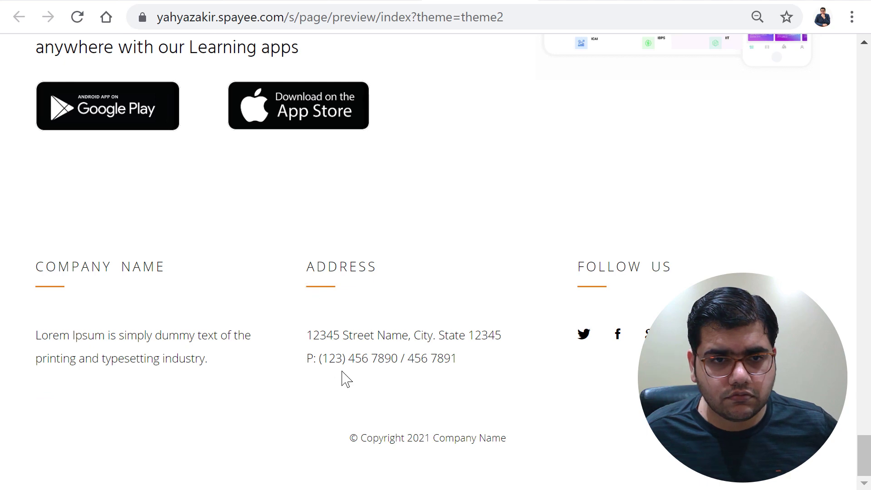
pyautogui.scroll(9, 373, 96)
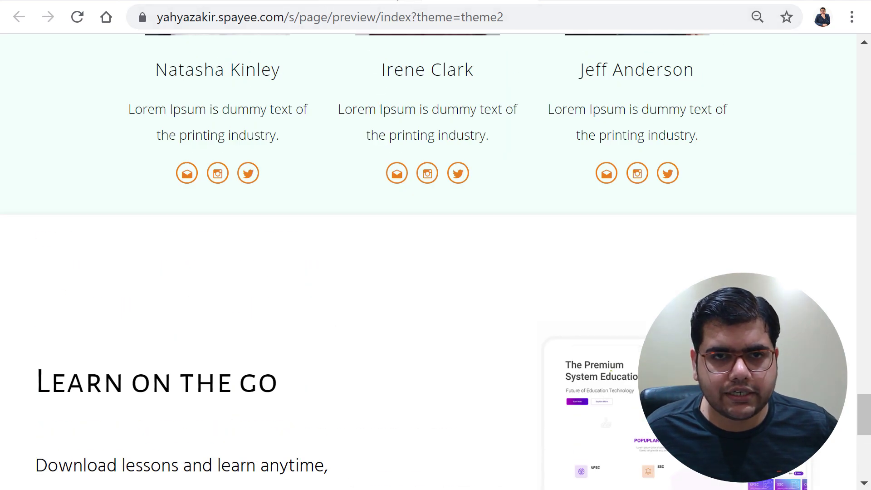
# Return to the Website design page and review the Theme 2 page list down to Refund Policy
pyautogui.click(395, 2)
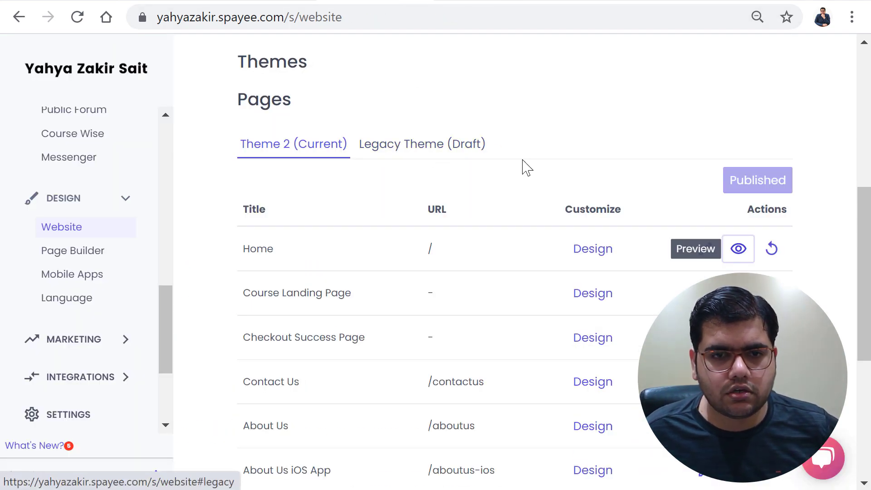
pyautogui.scroll(-3, 525, 167)
pyautogui.scroll(-3, 409, 375)
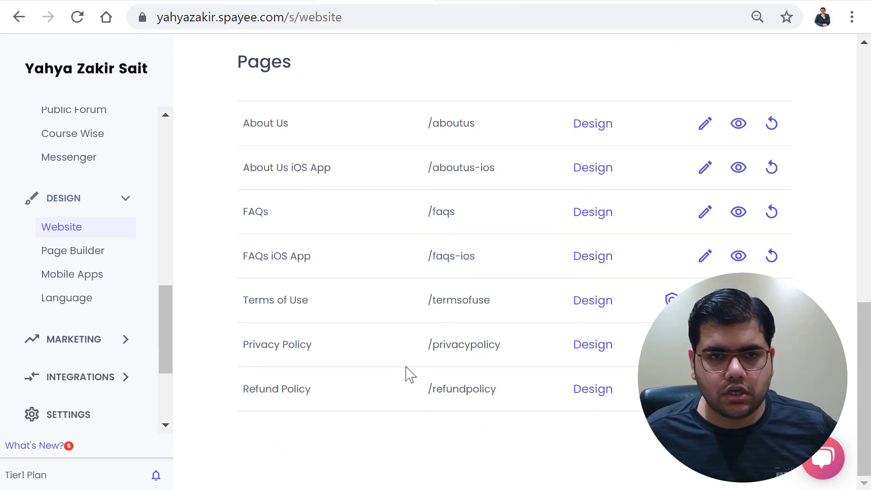
pyautogui.scroll(10, 410, 375)
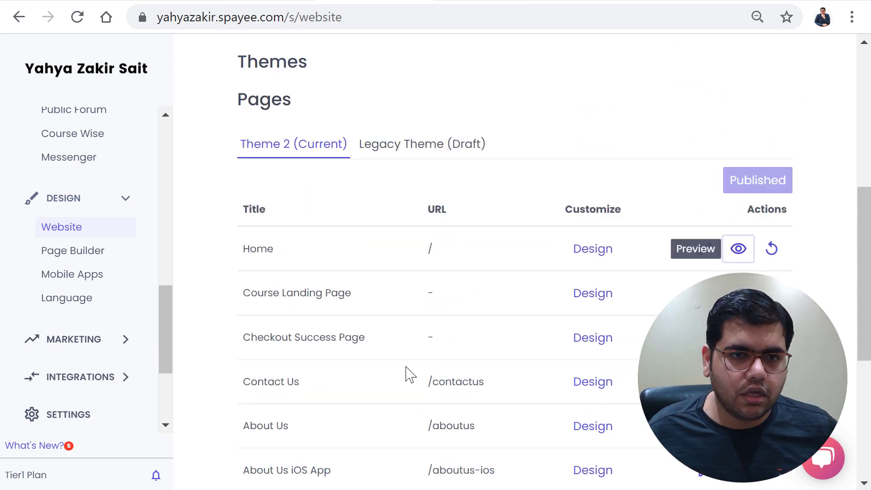
# Expand the Marketing section to review its options and open the Refer & Earn page
pyautogui.click(71, 345)
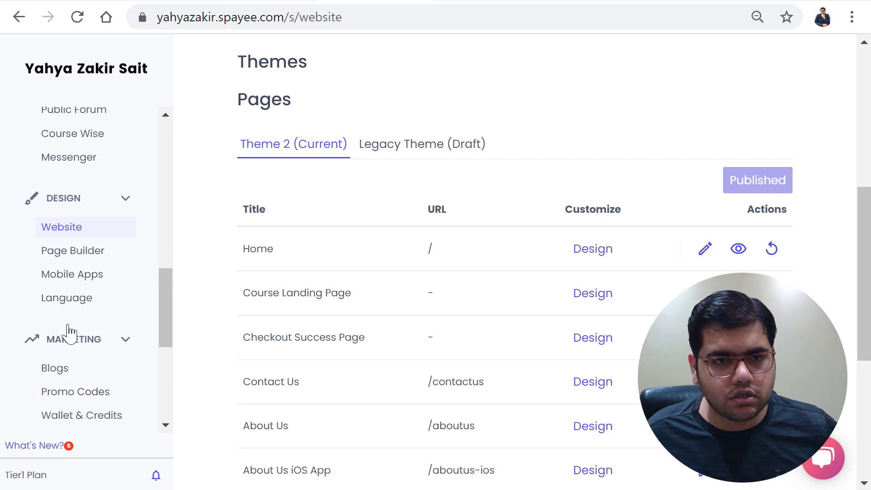
pyautogui.scroll(-3, 72, 295)
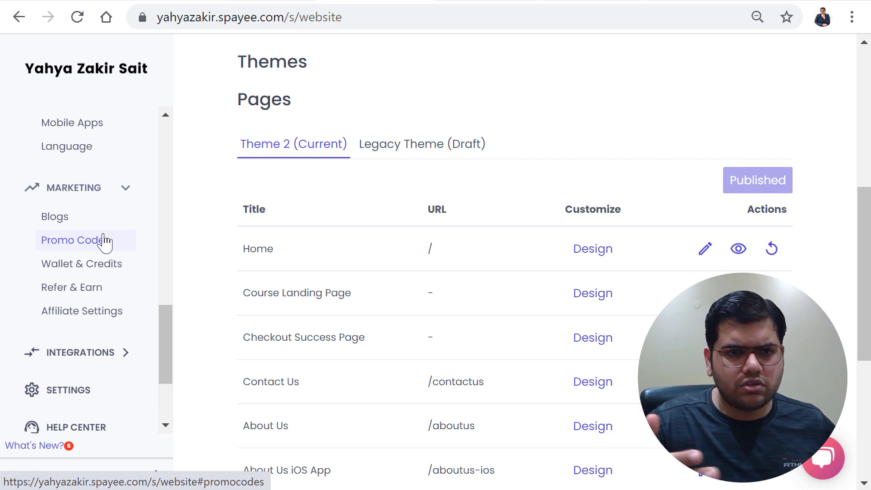
pyautogui.click(98, 289)
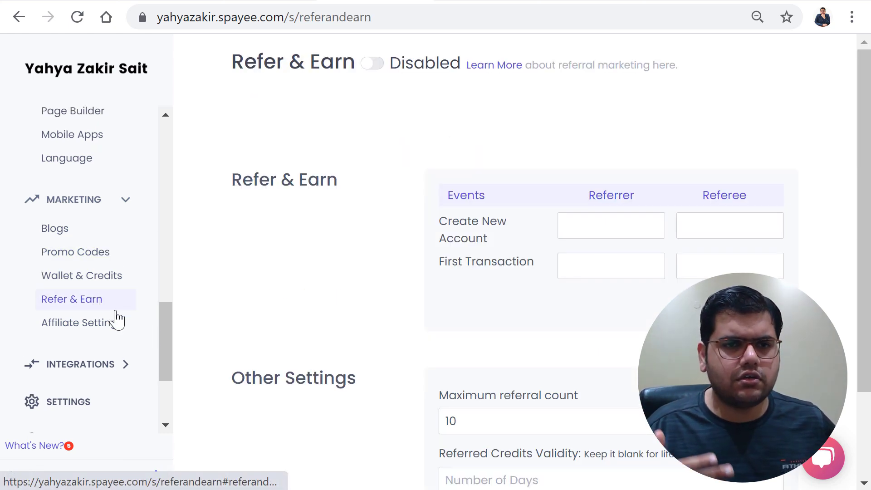
# Expand the Integrations section, open its Third Party page and skim the available services
pyautogui.scroll(-3, 118, 320)
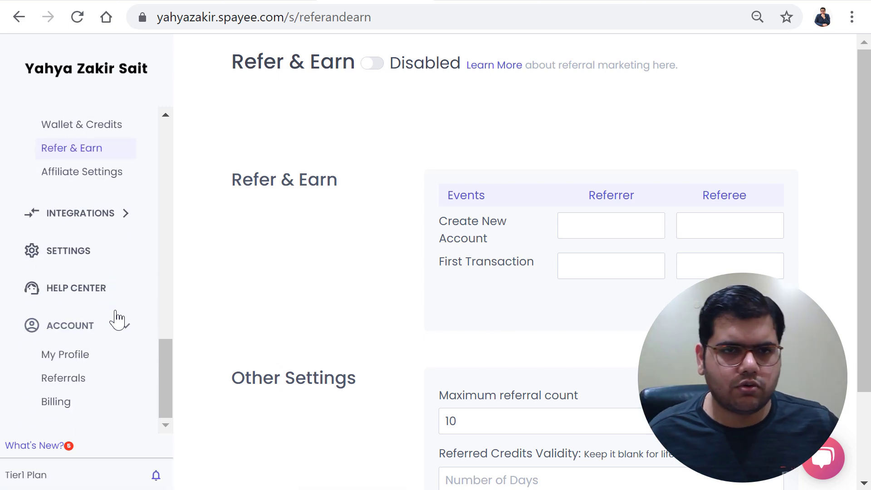
pyautogui.click(45, 214)
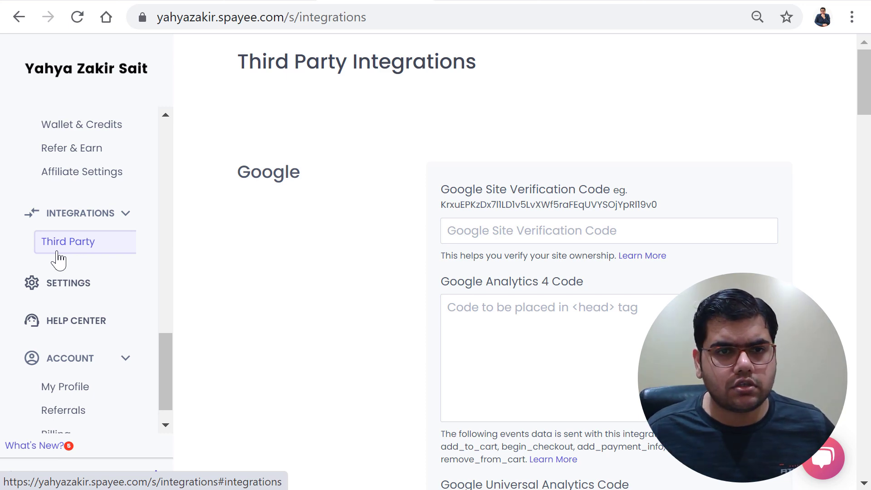
pyautogui.scroll(-15, 278, 259)
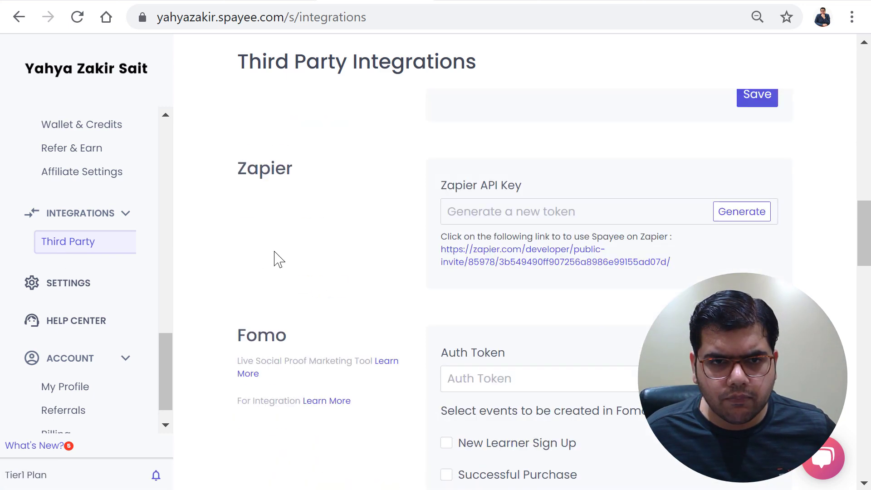
pyautogui.scroll(-6, 278, 259)
pyautogui.scroll(15, 279, 259)
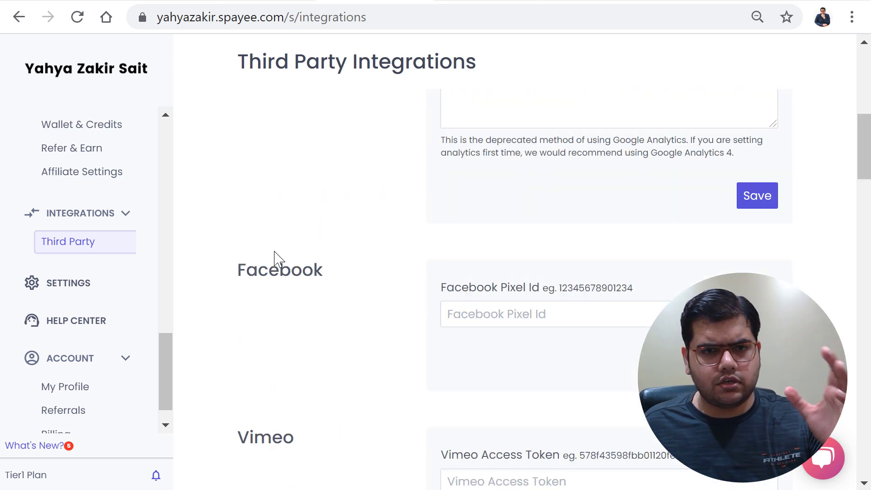
# Examine the Facebook, Vimeo, Zapier, Fomo, Zoom and email integration settings
pyautogui.scroll(-2, 449, 291)
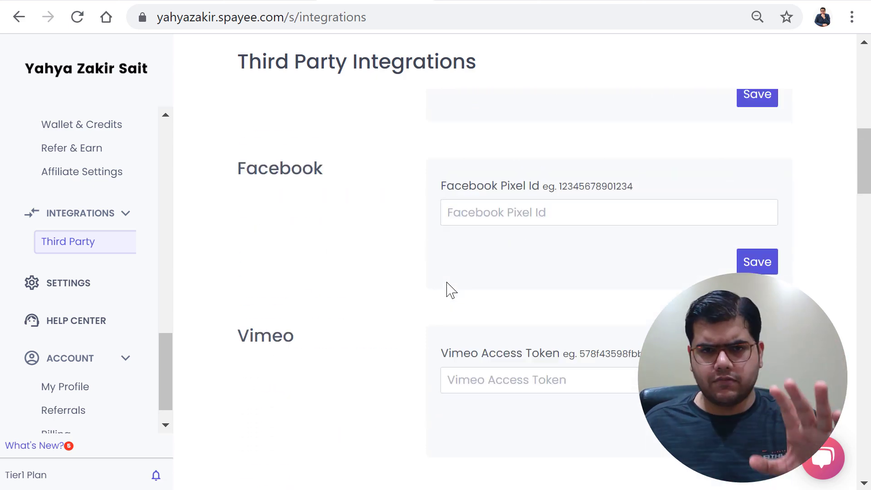
pyautogui.scroll(-12, 449, 291)
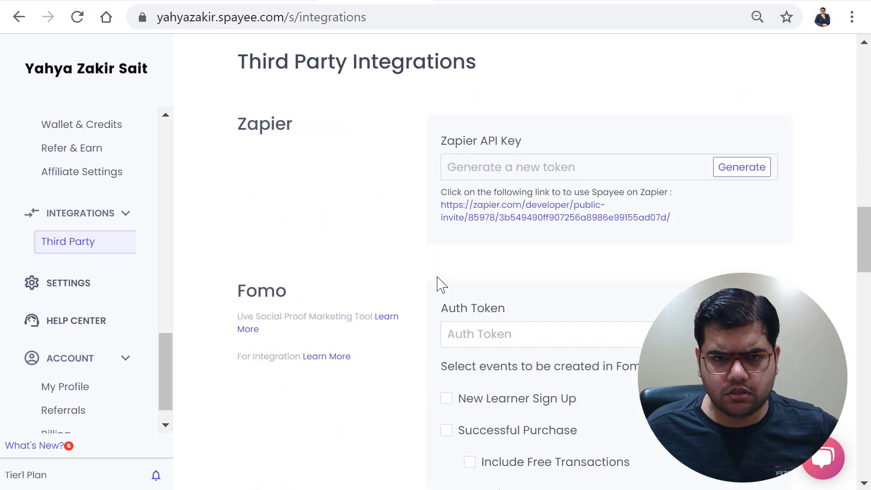
pyautogui.scroll(-10, 441, 285)
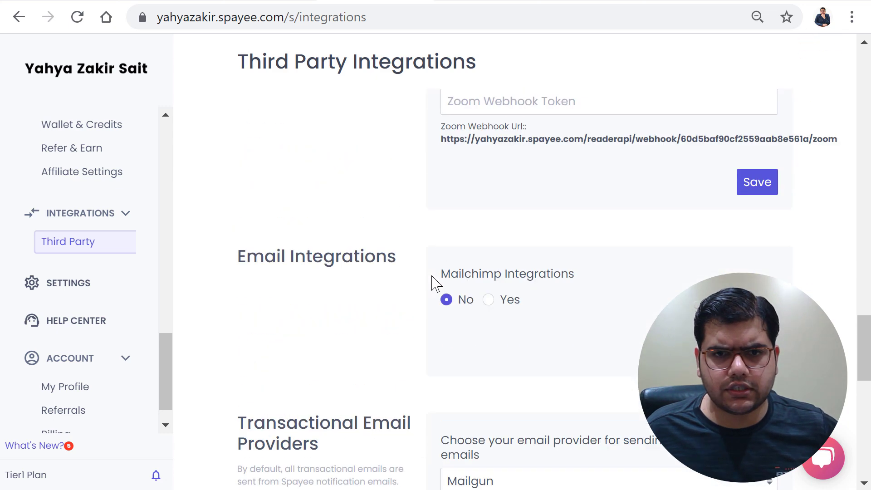
pyautogui.scroll(5, 436, 284)
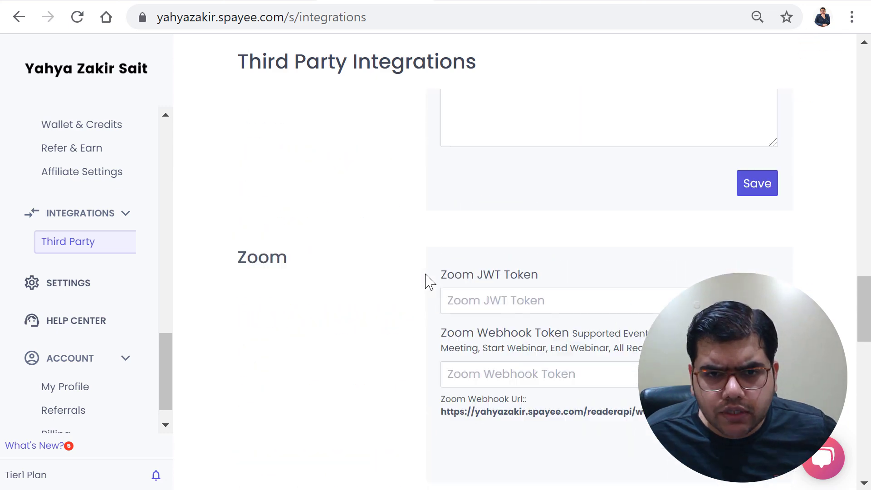
pyautogui.scroll(1, 422, 282)
pyautogui.scroll(-2, 425, 279)
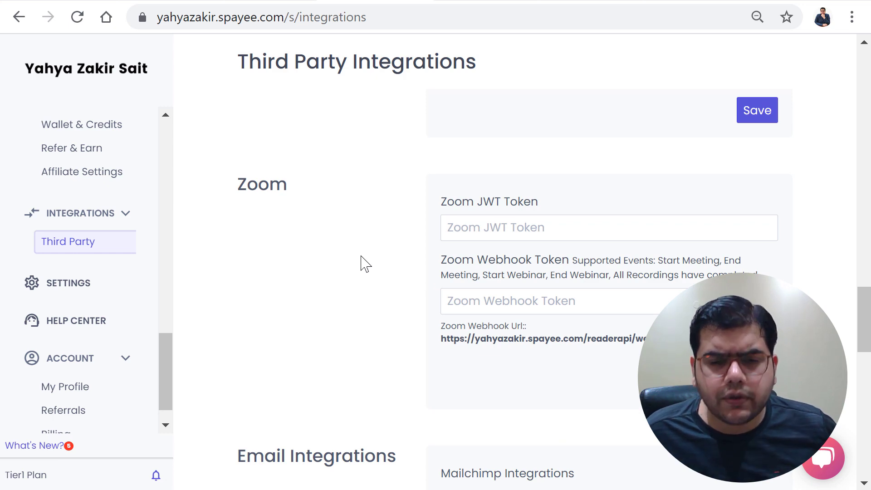
pyautogui.click(362, 263)
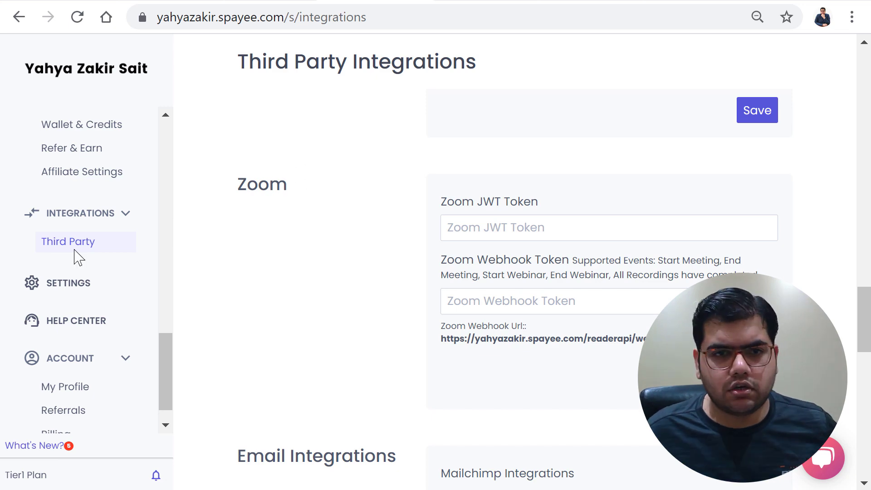
# View the Help Center's support options and open the Settings page with the domain options
pyautogui.click(76, 320)
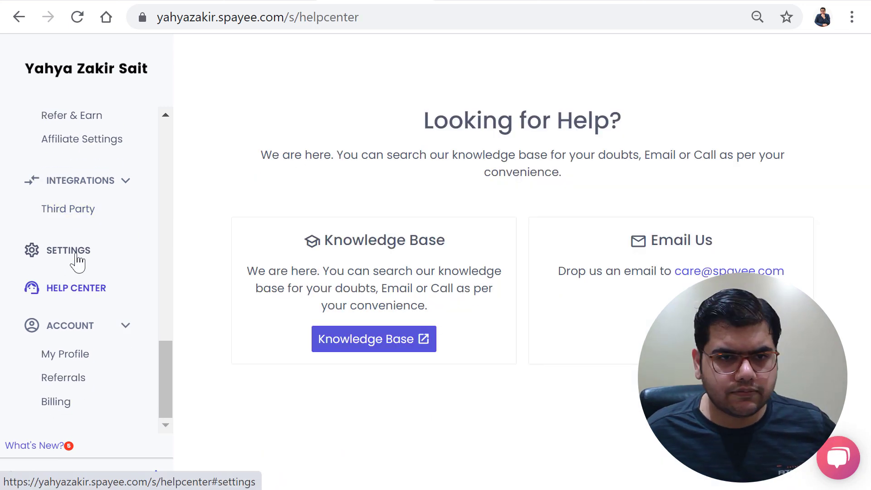
pyautogui.click(77, 257)
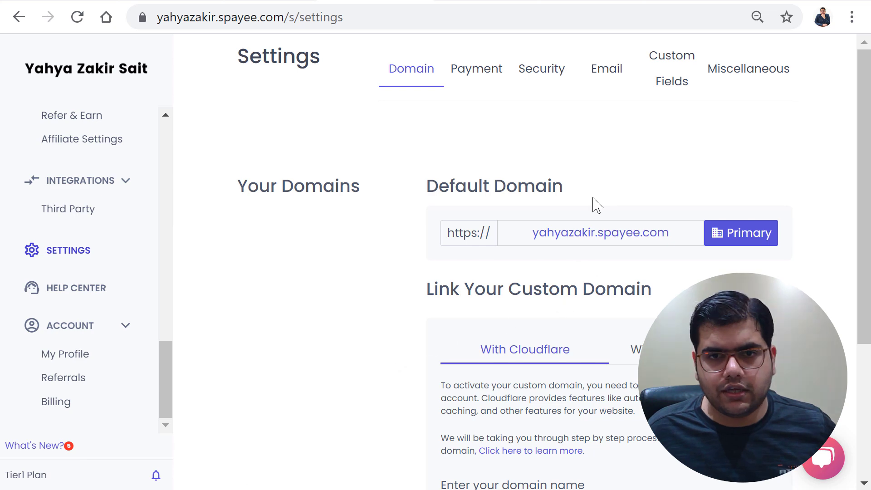
# Examine the default domain and the custom domain linking options with Cloudflare
pyautogui.scroll(-3, 596, 236)
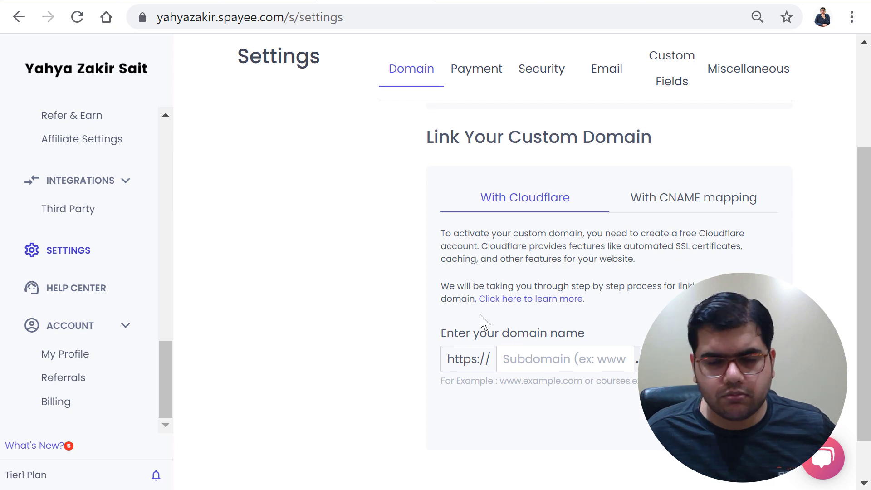
pyautogui.scroll(-1, 482, 322)
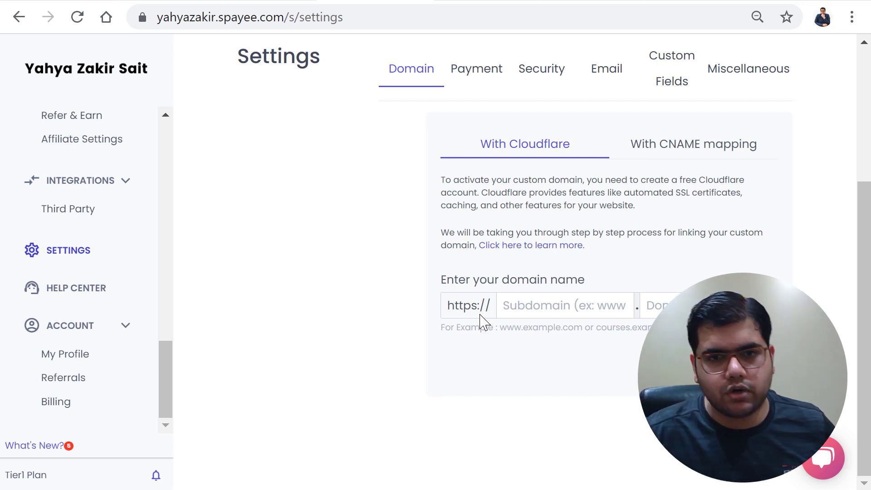
pyautogui.scroll(1, 534, 376)
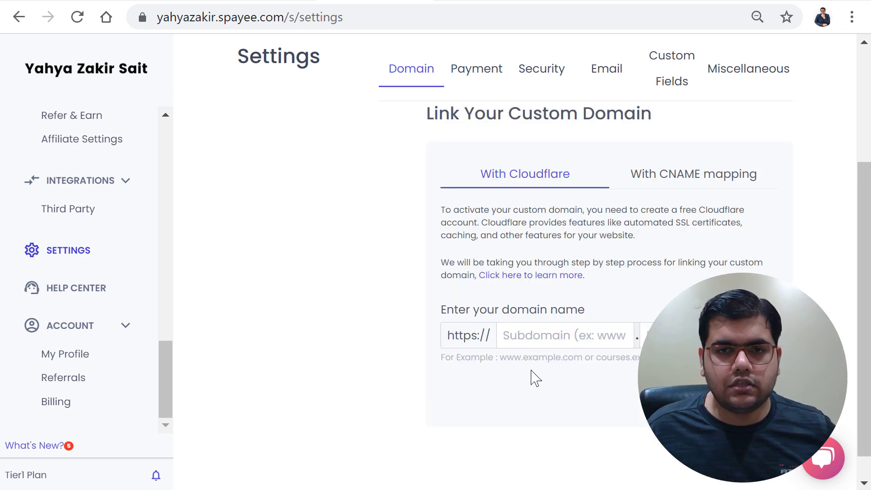
pyautogui.scroll(-1, 535, 377)
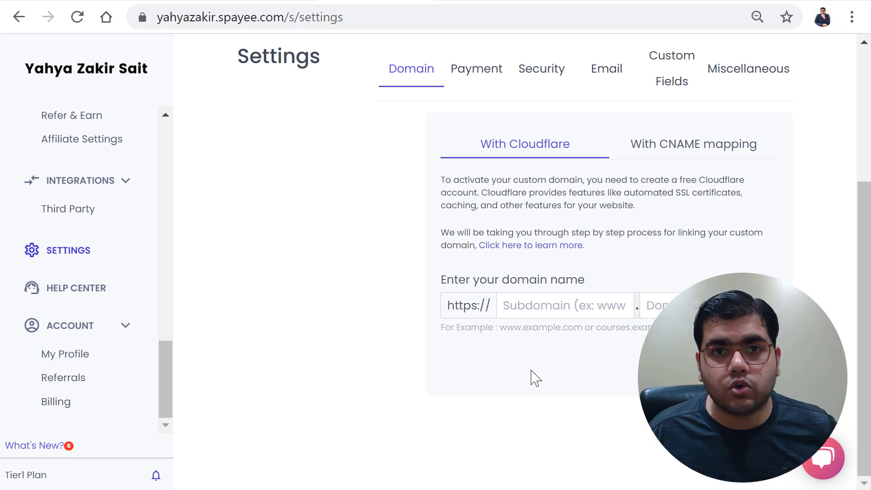
pyautogui.scroll(3, 534, 377)
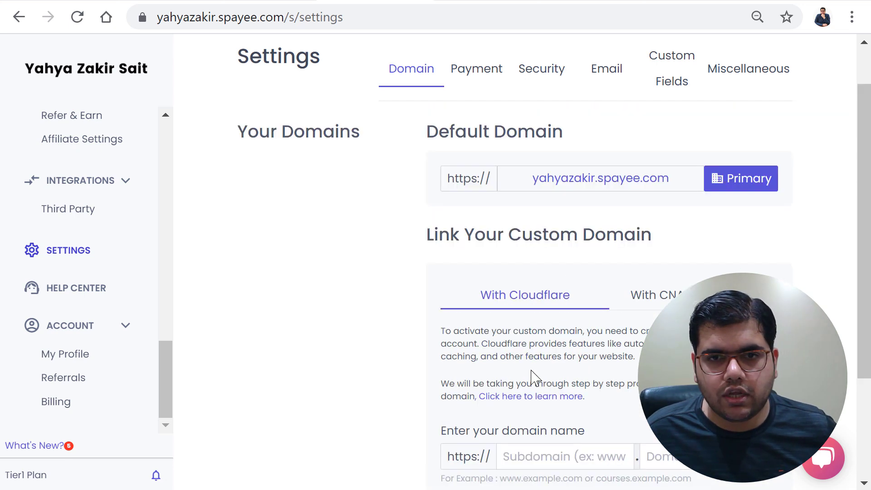
pyautogui.scroll(1, 535, 377)
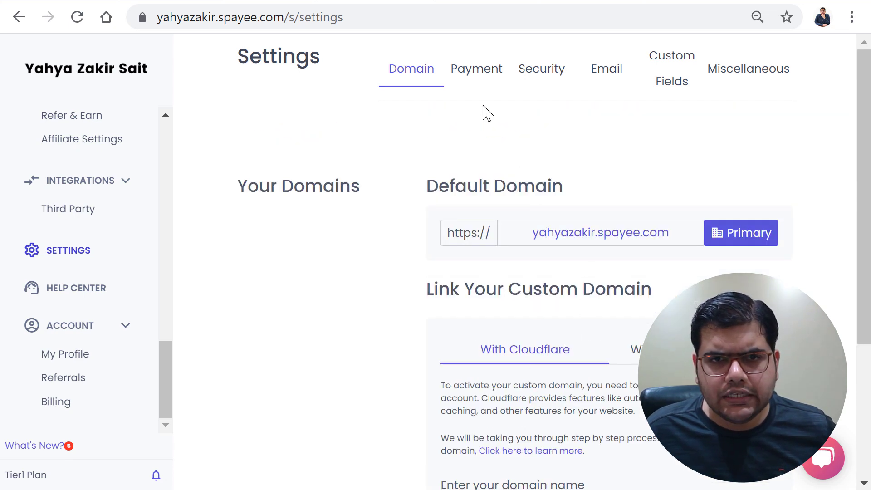
# Open the Payment settings and check the available payment gateways and the note on country-specific pricing
pyautogui.click(485, 74)
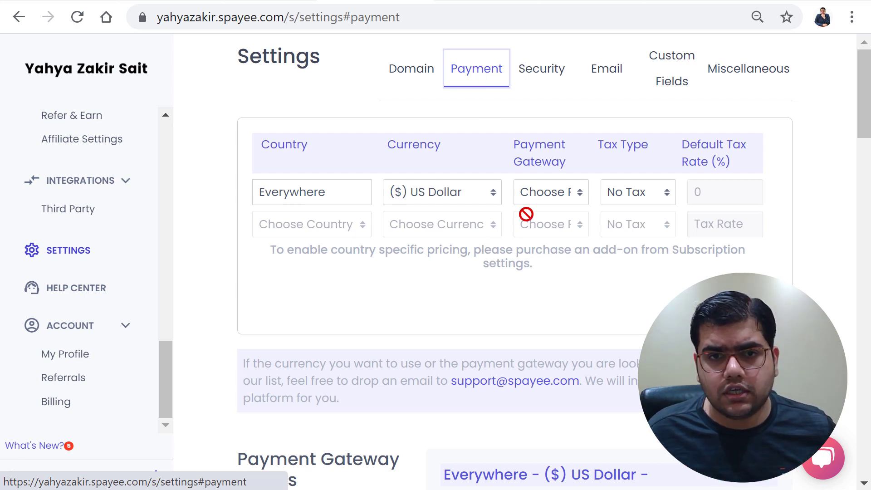
pyautogui.click(549, 196)
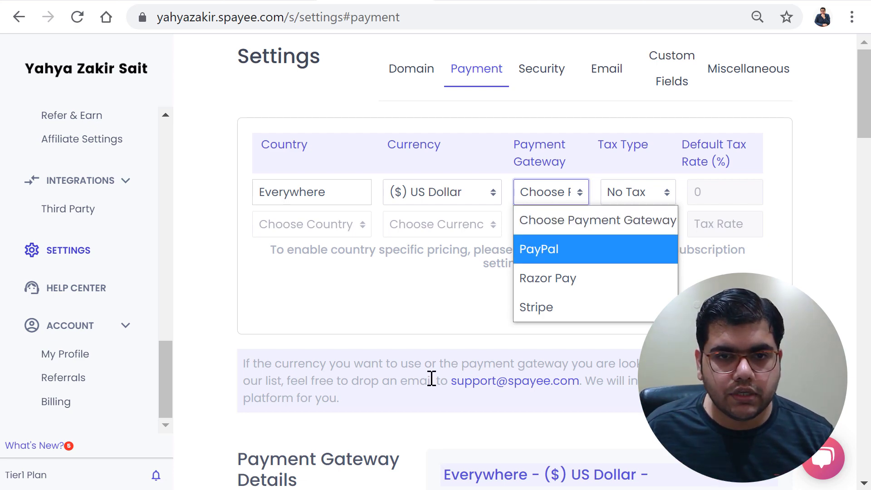
pyautogui.click(430, 304)
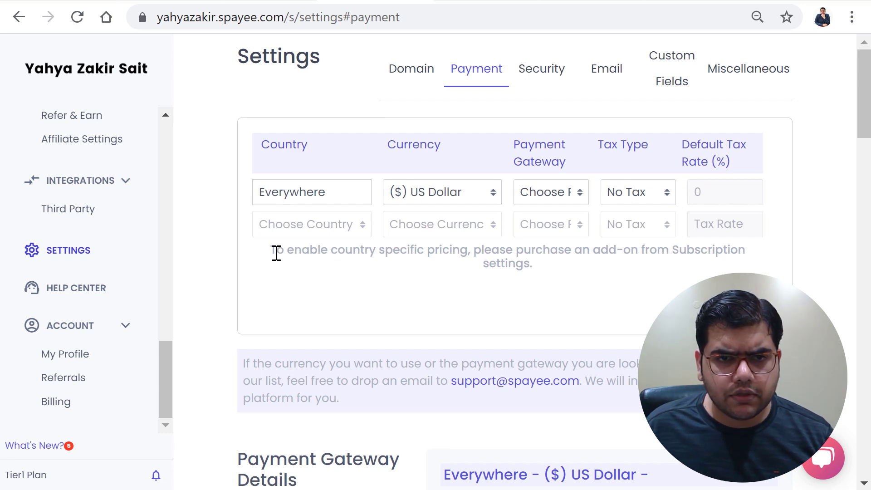
pyautogui.moveTo(277, 253); pyautogui.dragTo(317, 273)
pyautogui.click(317, 272)
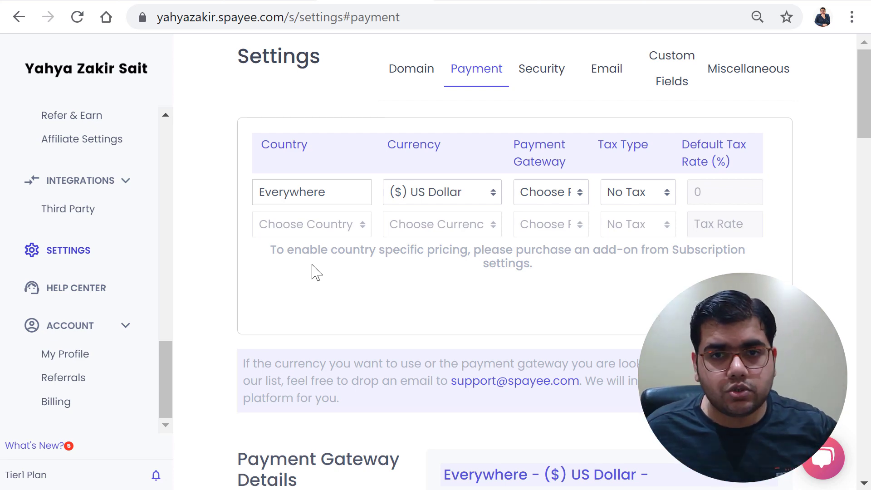
# Skim the rest of the Payment settings, including the gateway details, tax details and the payment message editor
pyautogui.scroll(-5, 412, 290)
pyautogui.scroll(-10, 412, 289)
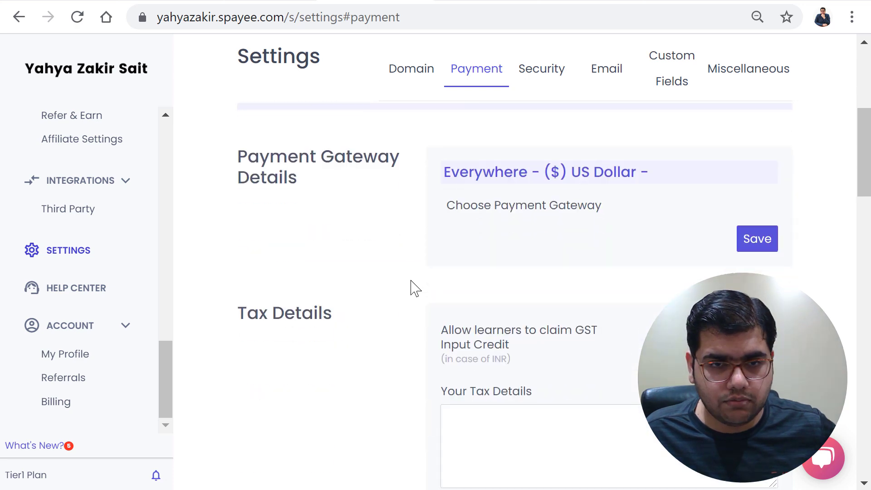
pyautogui.scroll(-10, 412, 290)
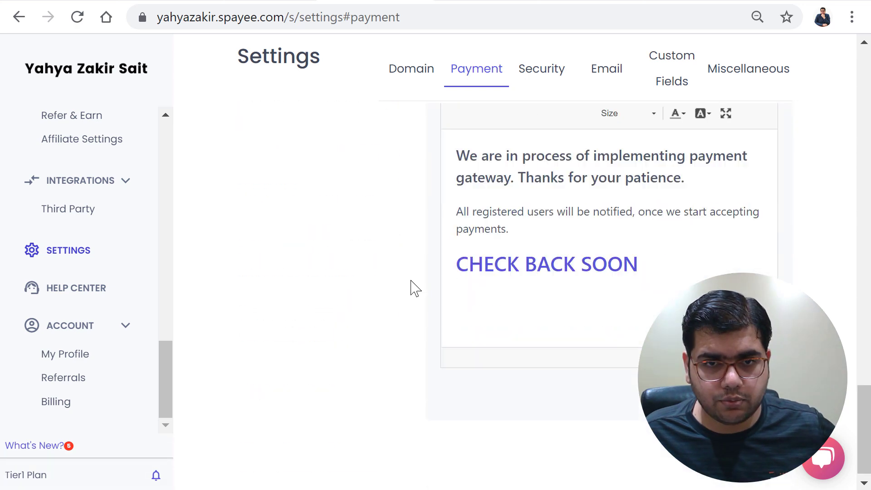
pyautogui.scroll(6, 412, 290)
pyautogui.scroll(12, 413, 288)
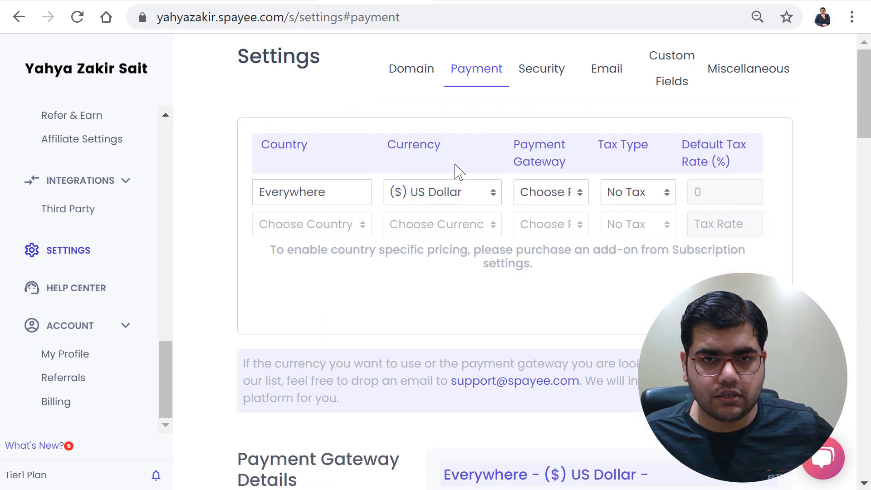
# Open the Security settings and review the device limit, two-factor authentication, download and offline-day options
pyautogui.click(547, 78)
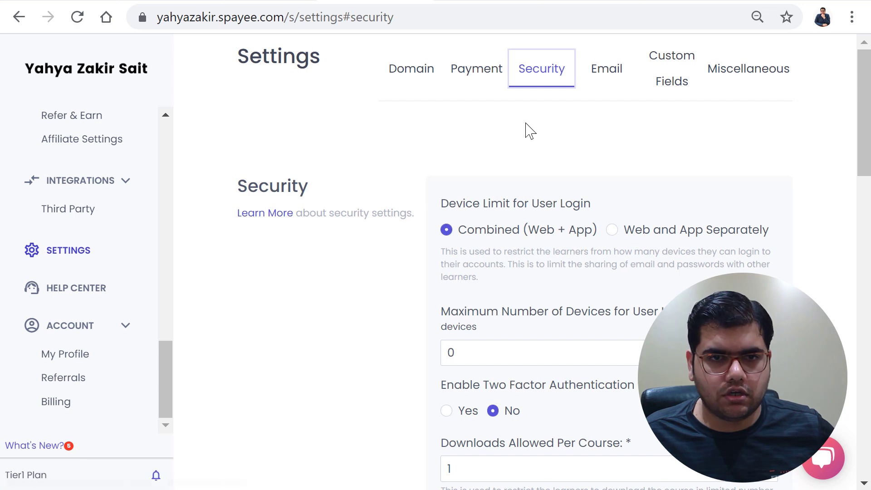
pyautogui.scroll(-2, 528, 130)
pyautogui.scroll(-10, 528, 131)
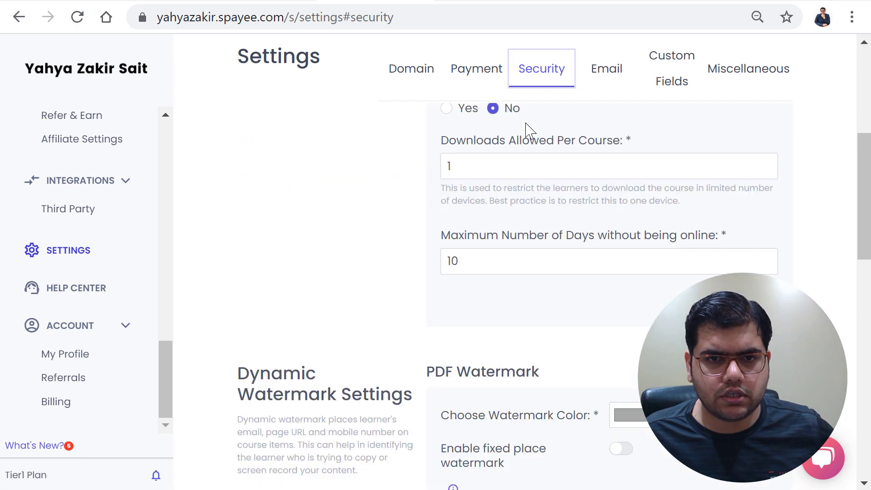
pyautogui.scroll(3, 528, 131)
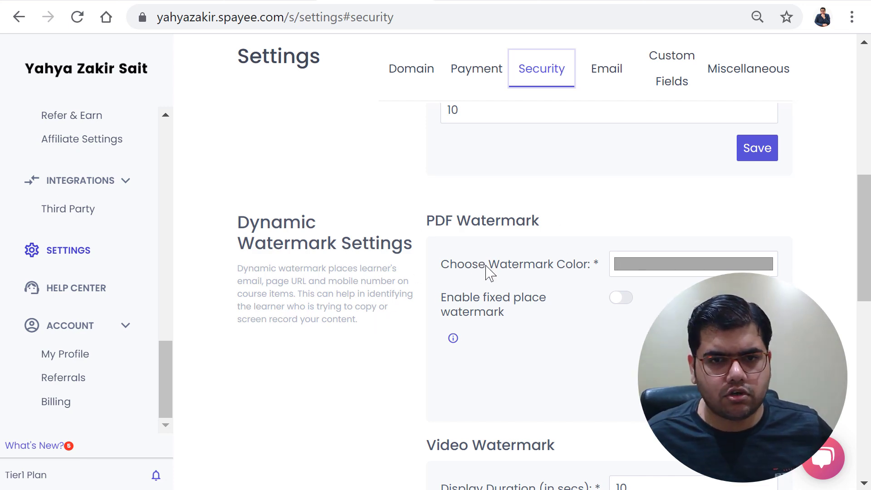
# Examine the PDF and video watermark, video encoding and iOS secured video settings
pyautogui.scroll(-6, 486, 281)
pyautogui.scroll(3, 486, 292)
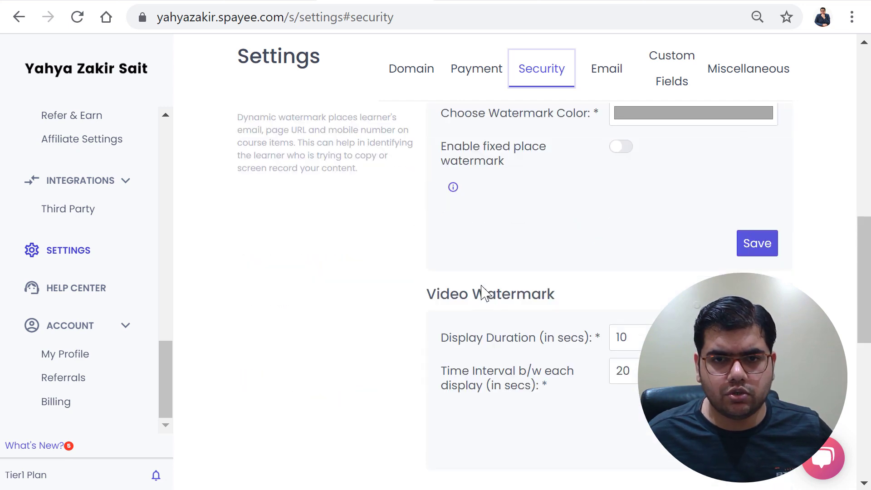
pyautogui.scroll(-3, 483, 287)
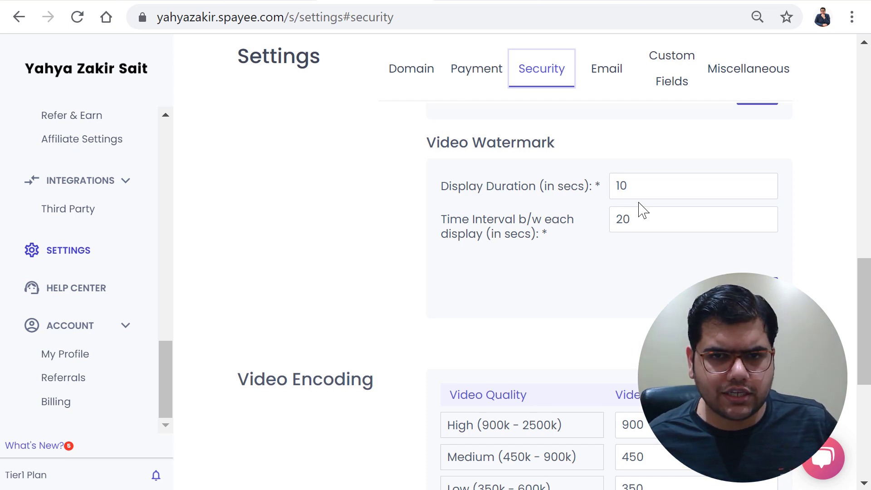
pyautogui.click(633, 215)
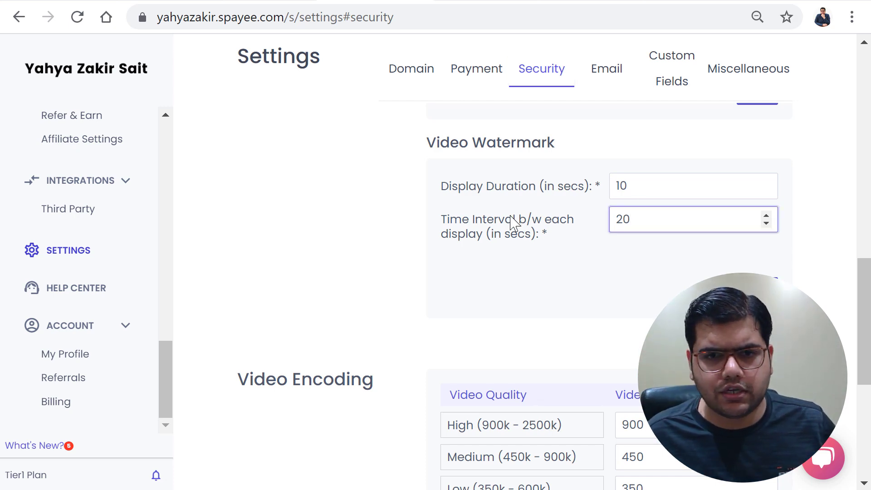
pyautogui.scroll(-3, 514, 222)
pyautogui.scroll(-4, 514, 223)
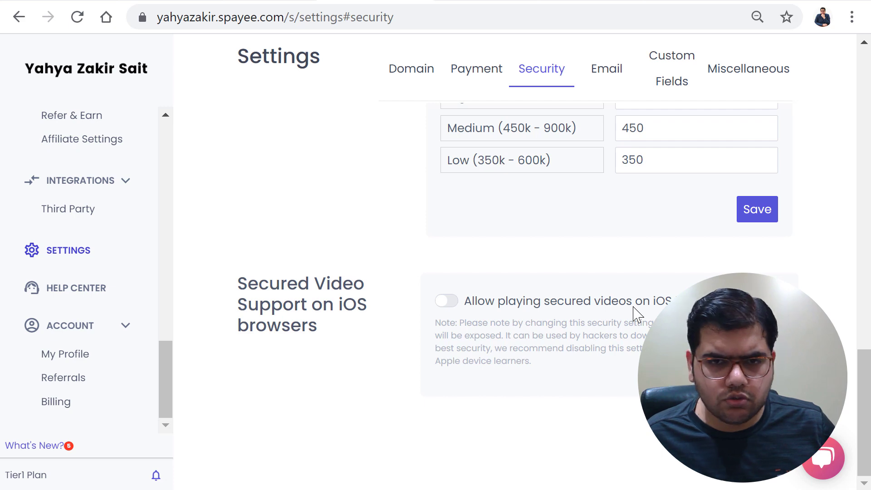
pyautogui.scroll(15, 635, 313)
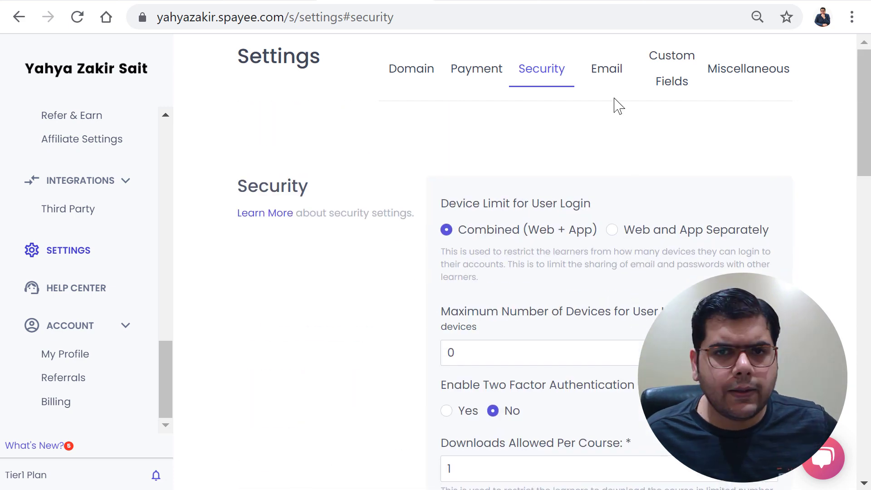
# Open the Email settings and review the sender details, notification BCC fields and email templates
pyautogui.click(608, 76)
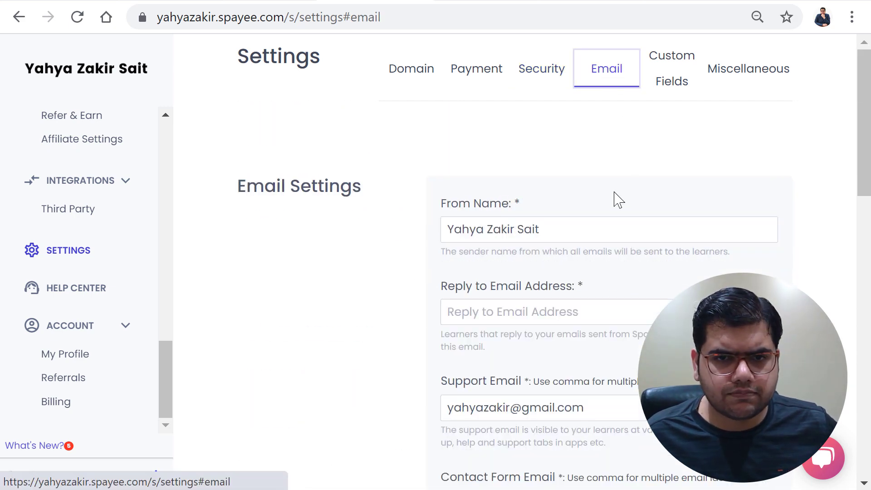
pyautogui.scroll(-8, 617, 200)
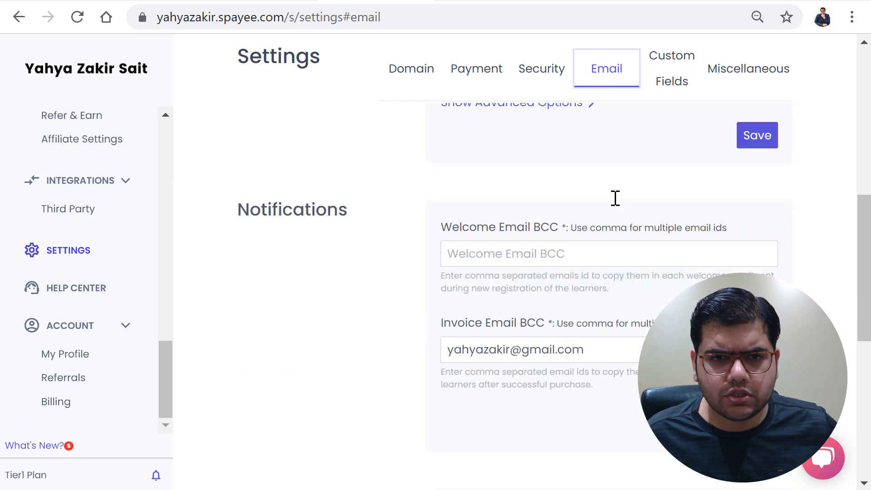
pyautogui.scroll(-9, 615, 198)
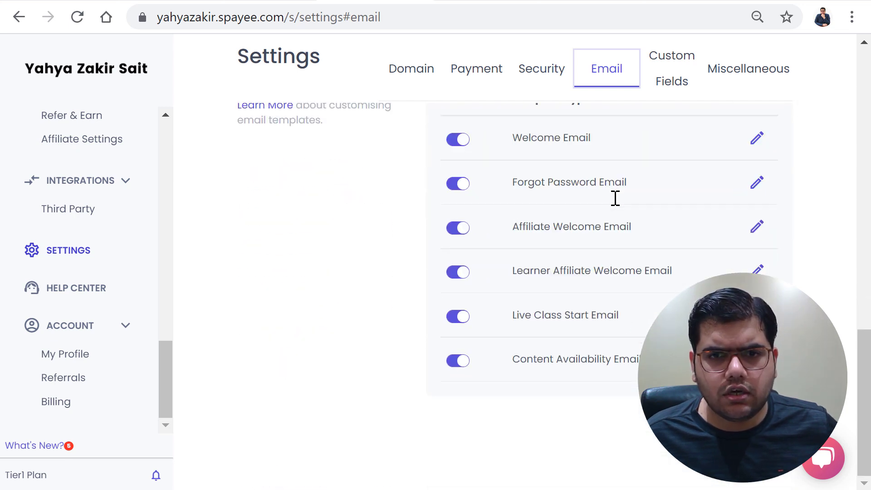
pyautogui.scroll(3, 616, 198)
pyautogui.scroll(-3, 615, 200)
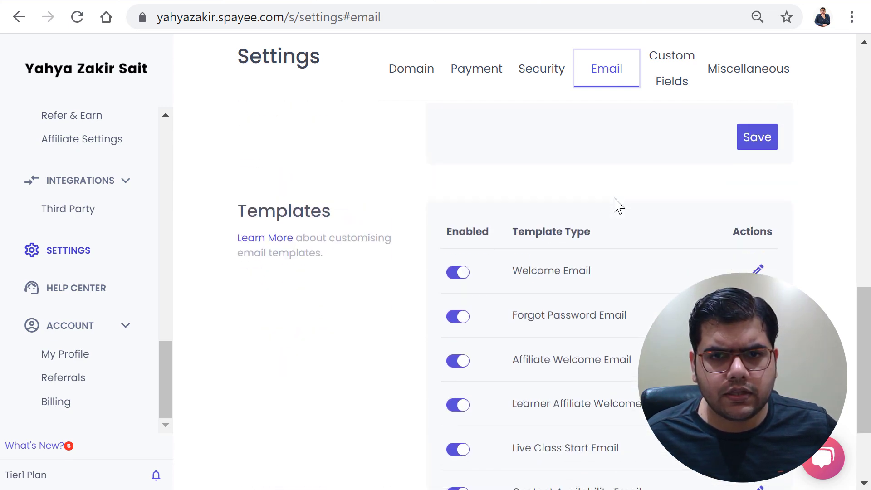
pyautogui.scroll(9, 615, 202)
pyautogui.scroll(8, 615, 200)
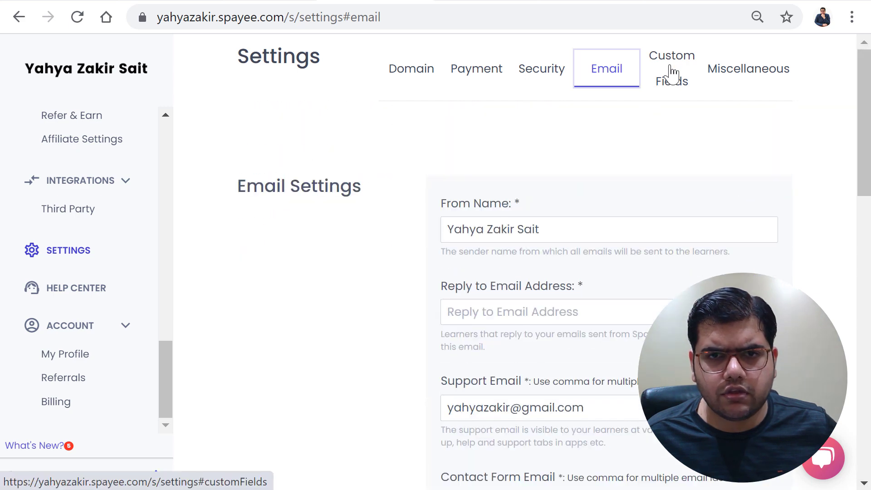
pyautogui.scroll(-18, 658, 150)
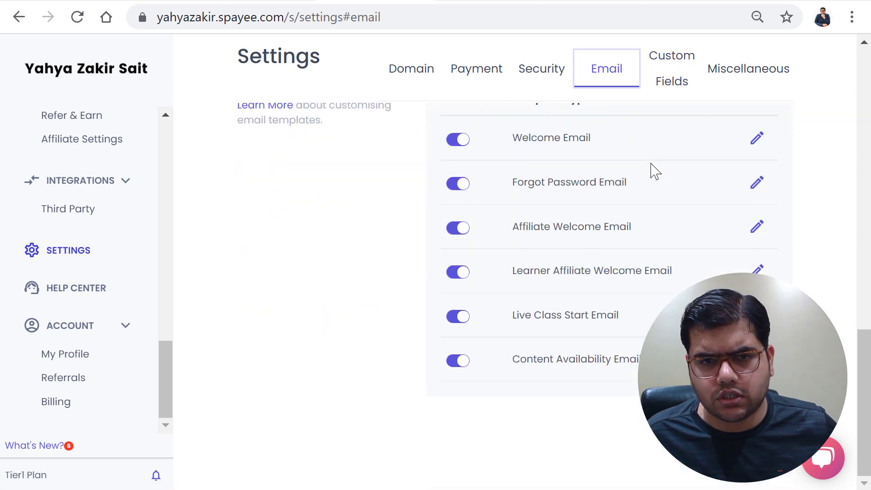
# Open the Custom Fields settings and examine the options of the Mobile field
pyautogui.click(685, 86)
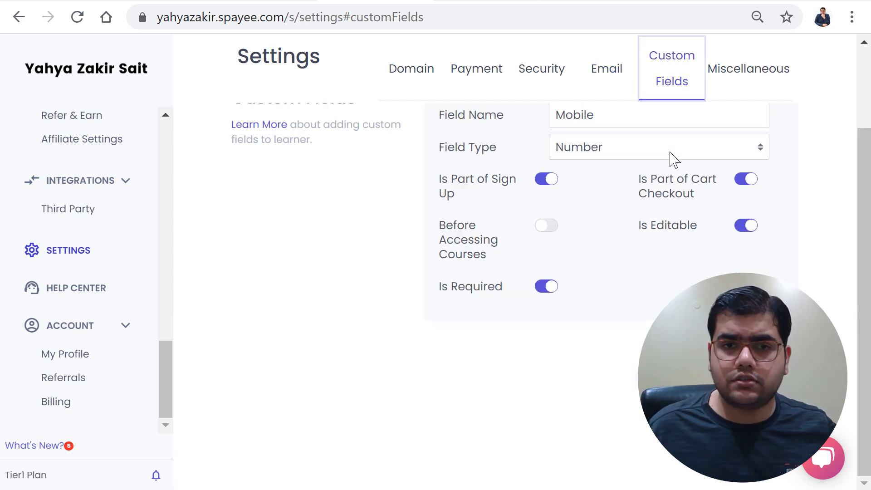
pyautogui.scroll(2, 620, 317)
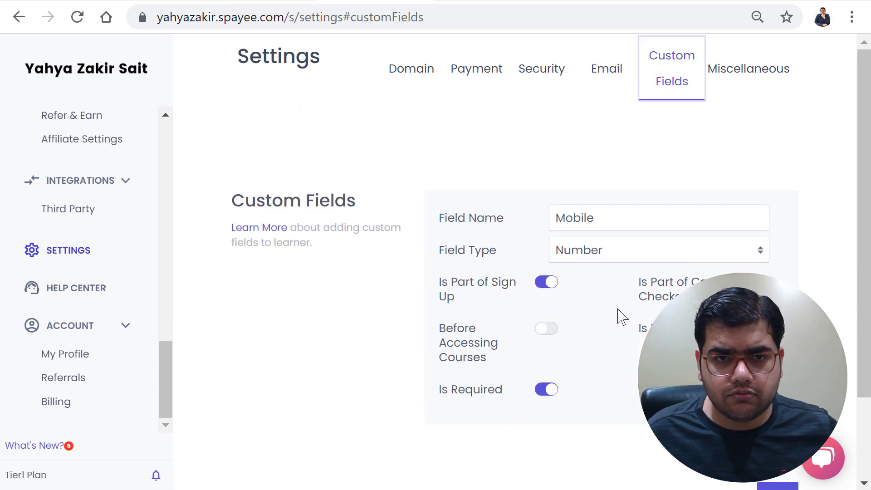
pyautogui.scroll(-2, 620, 317)
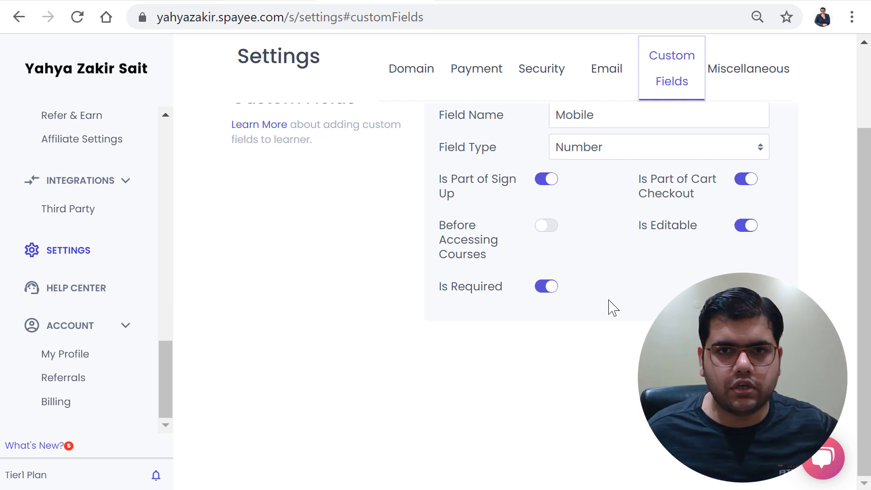
# Open the Miscellaneous settings and review the learner verification, rating email, wishlist, course archiving, bookmark and access code options
pyautogui.click(739, 73)
pyautogui.scroll(2, 590, 195)
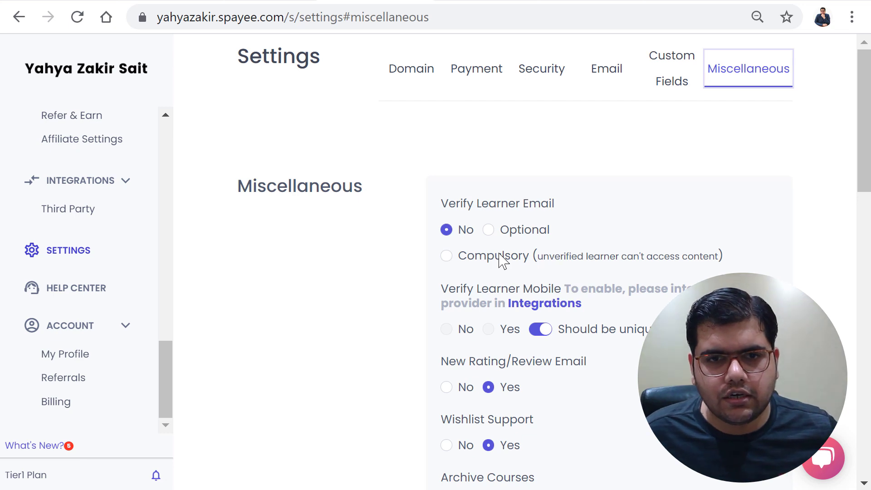
pyautogui.scroll(-3, 502, 261)
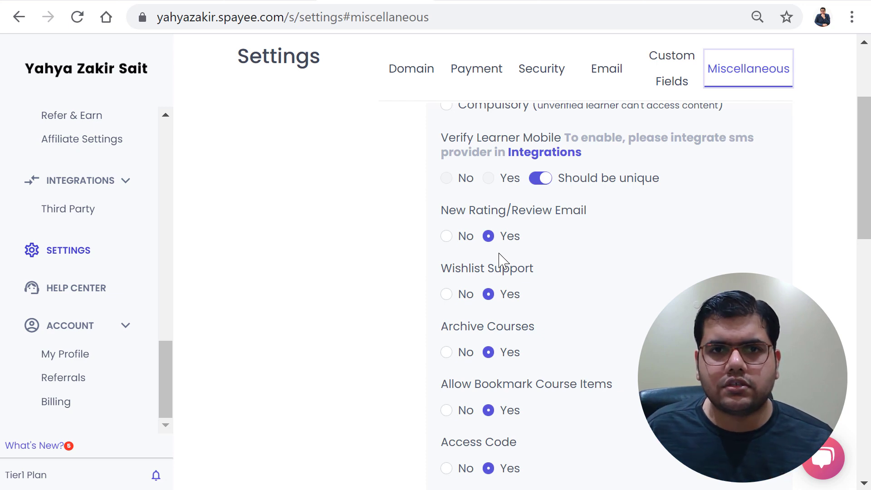
pyautogui.scroll(3, 502, 261)
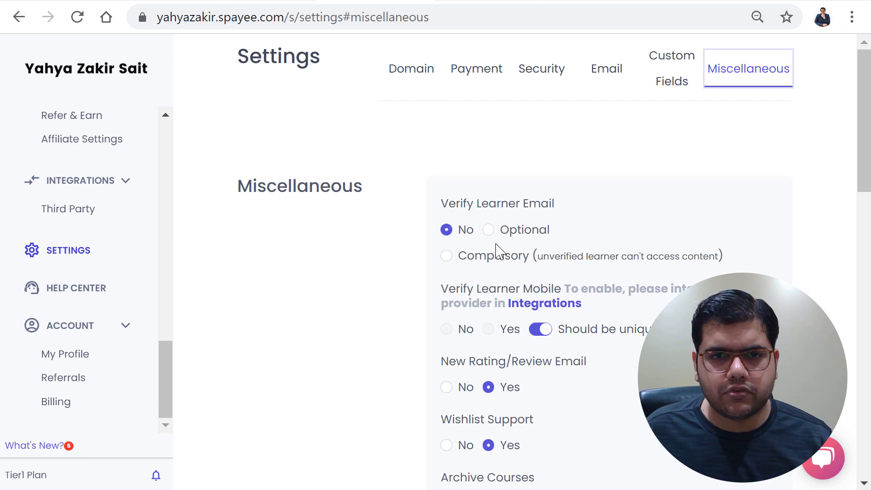
pyautogui.scroll(-6, 492, 266)
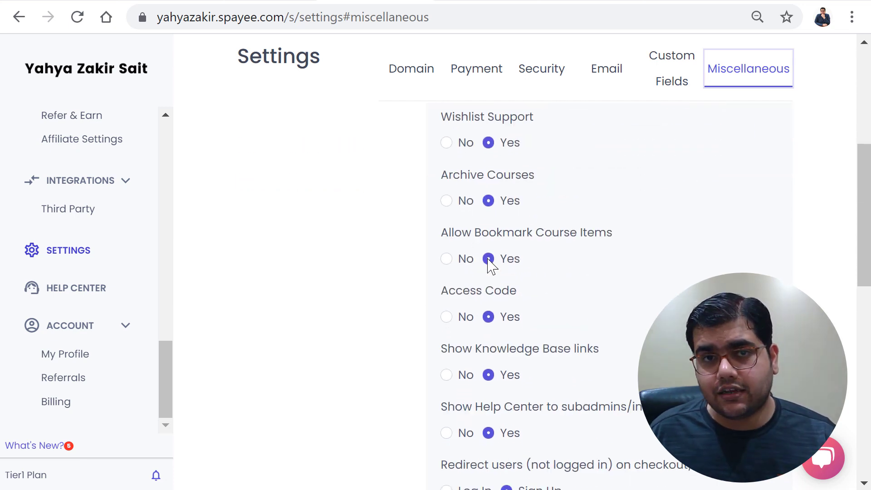
pyautogui.scroll(-7, 491, 266)
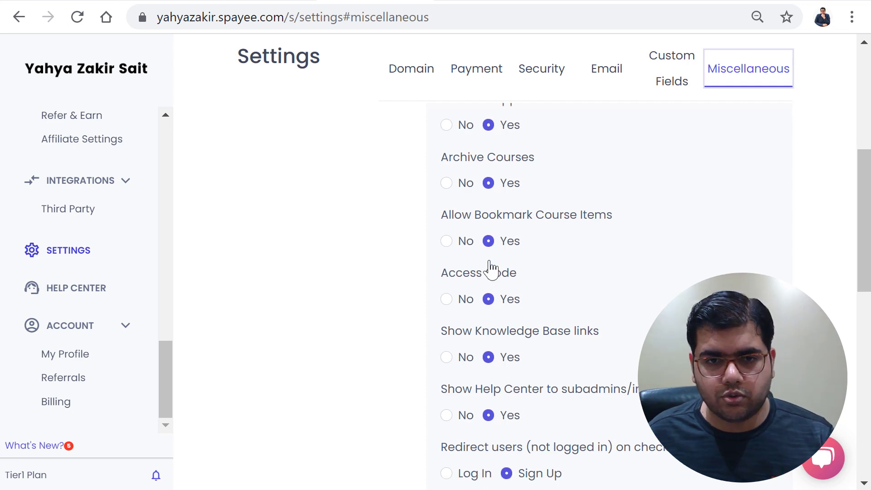
# Examine the LinkedIn certificate sharing and login device reset settings in the Miscellaneous section
pyautogui.scroll(-6, 490, 261)
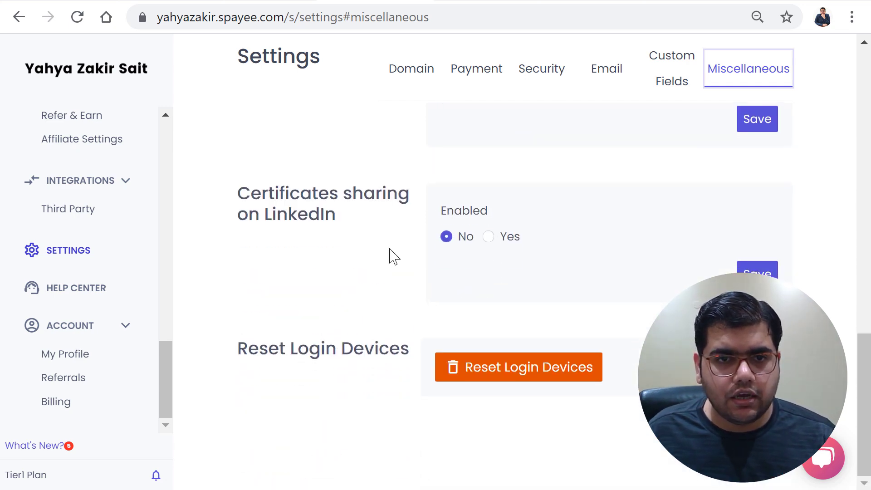
pyautogui.moveTo(342, 225); pyautogui.dragTo(242, 191)
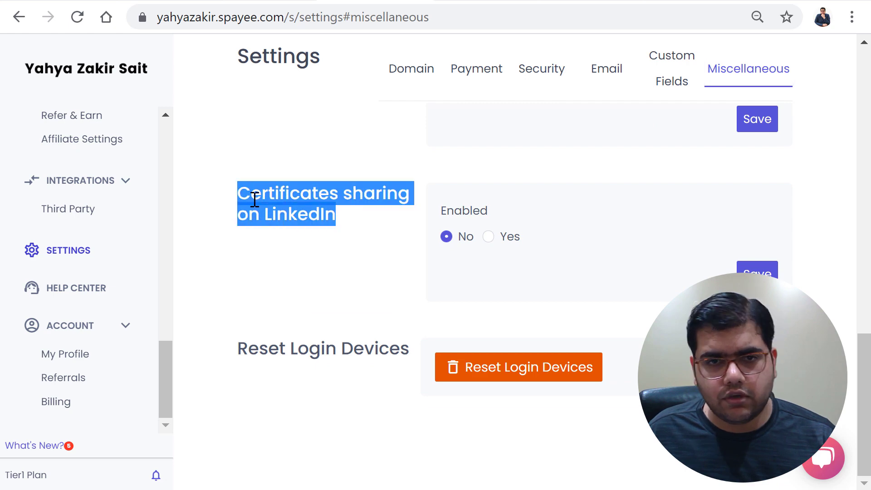
pyautogui.click(284, 253)
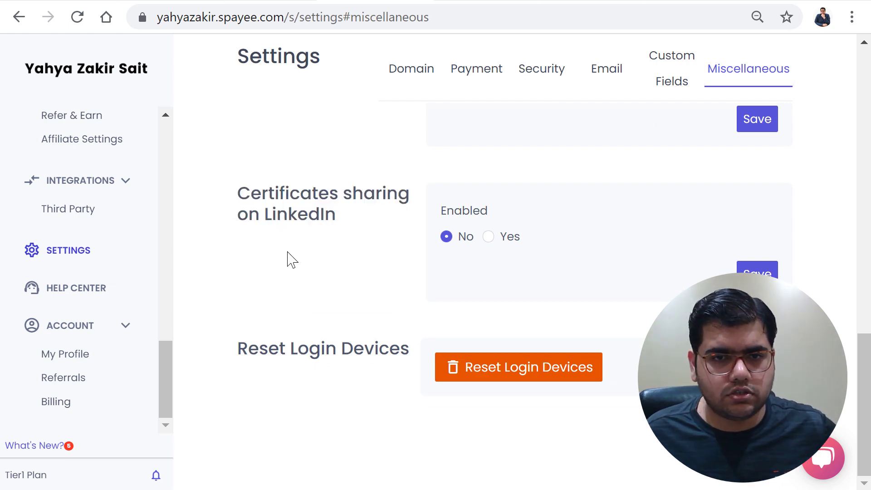
pyautogui.scroll(10, 287, 260)
pyautogui.scroll(6, 297, 260)
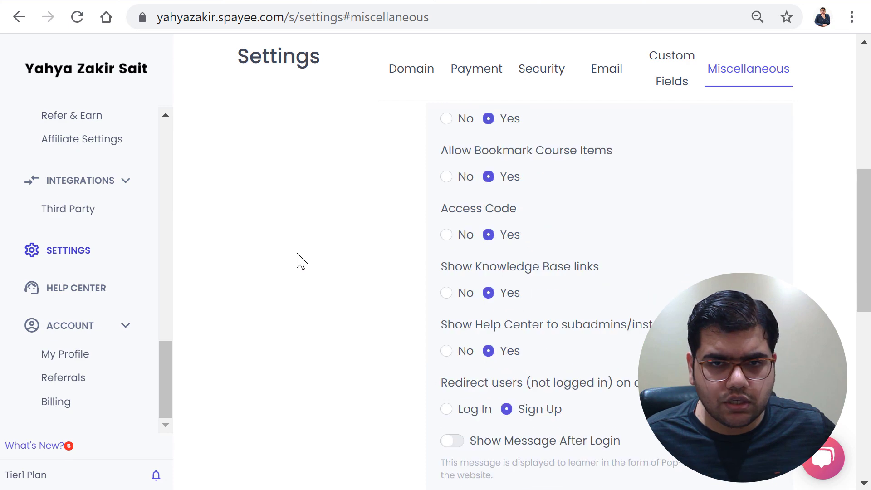
# Look over the admin navigation sections, from Reports, Content and Users through Design and Marketing to Help Center and Account
pyautogui.scroll(9, 63, 259)
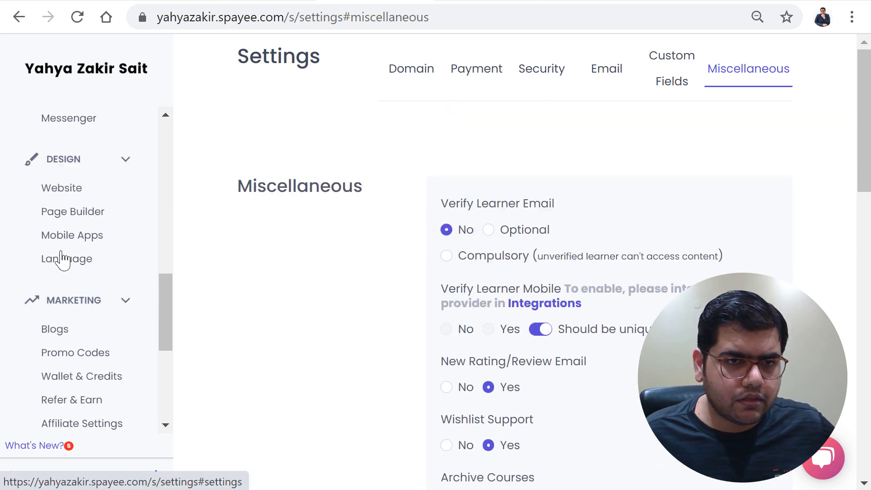
pyautogui.scroll(-3, 68, 254)
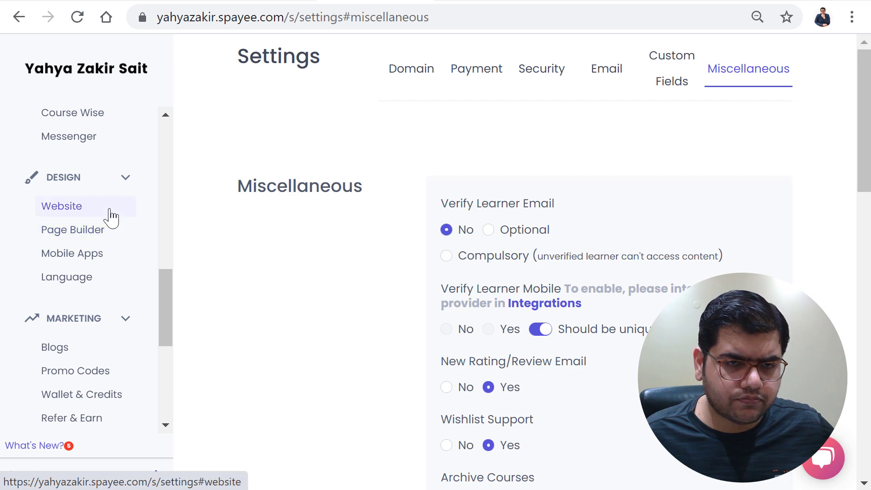
pyautogui.scroll(3, 111, 219)
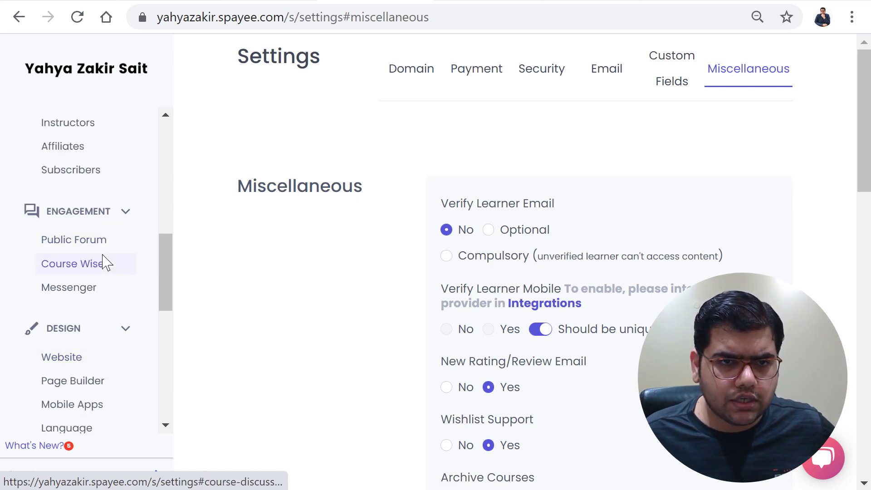
pyautogui.scroll(3, 105, 260)
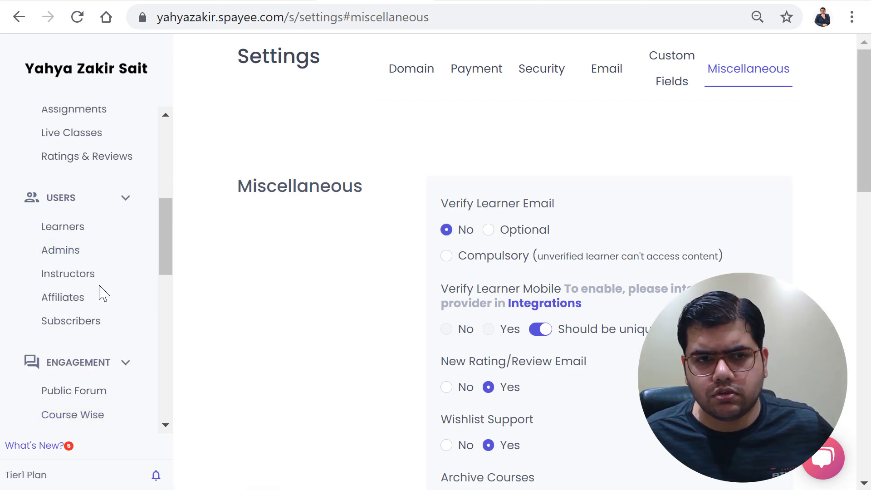
pyautogui.scroll(-5, 102, 292)
pyautogui.scroll(-8, 102, 292)
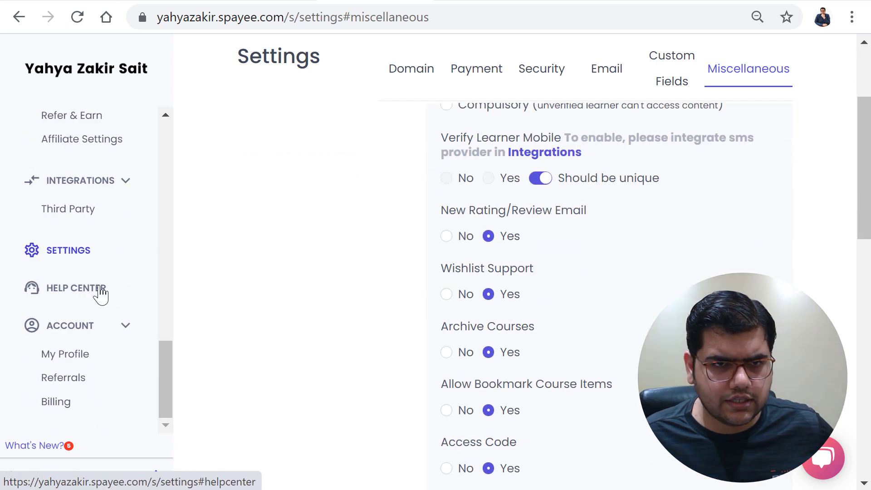
pyautogui.scroll(3, 101, 295)
pyautogui.scroll(4, 115, 294)
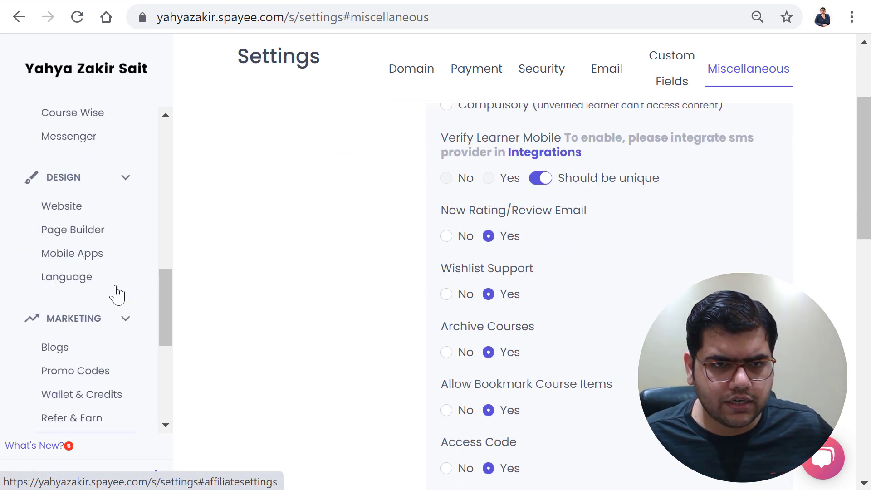
pyautogui.scroll(12, 116, 293)
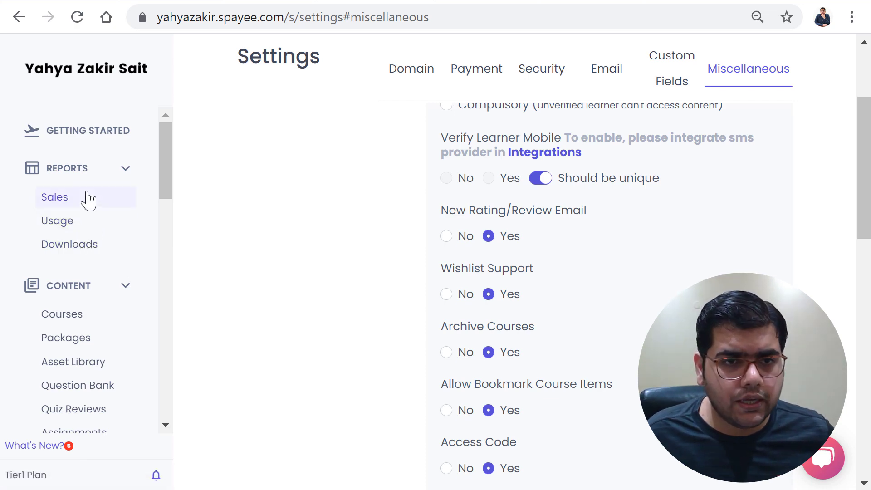
pyautogui.scroll(-3, 116, 249)
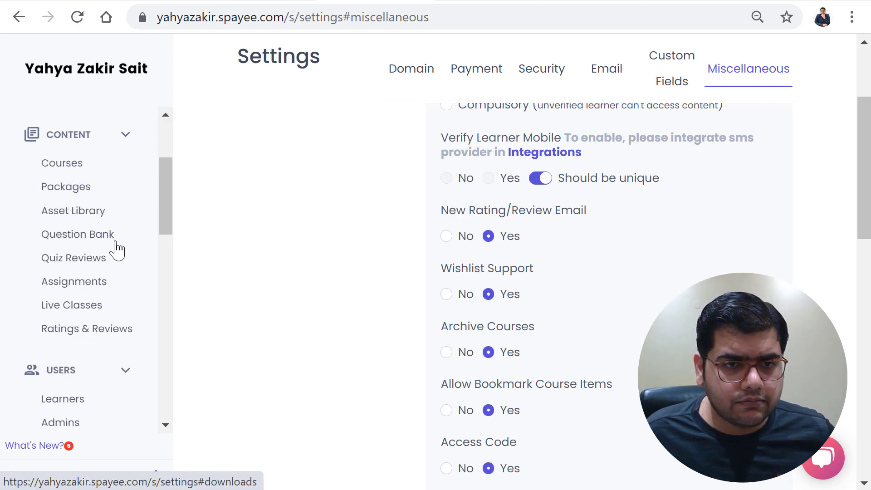
# Create a course titled Test from the Courses page, selecting the suggested instructor's name
pyautogui.click(81, 167)
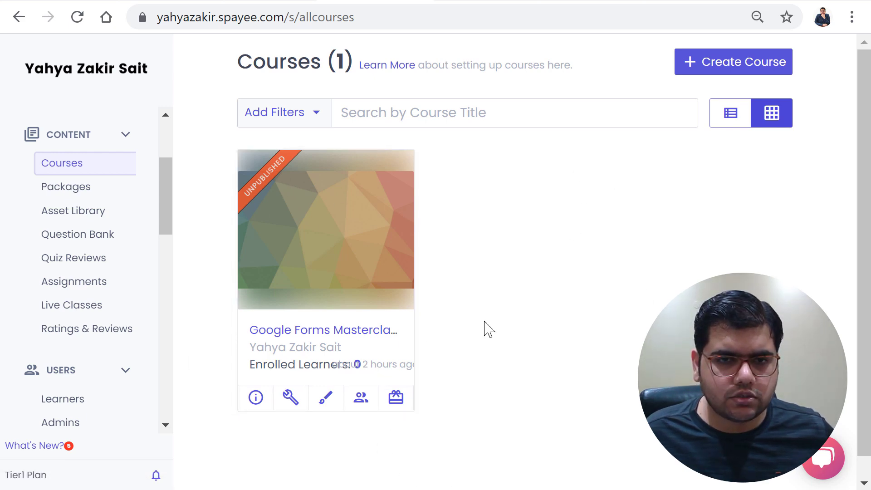
pyautogui.click(706, 69)
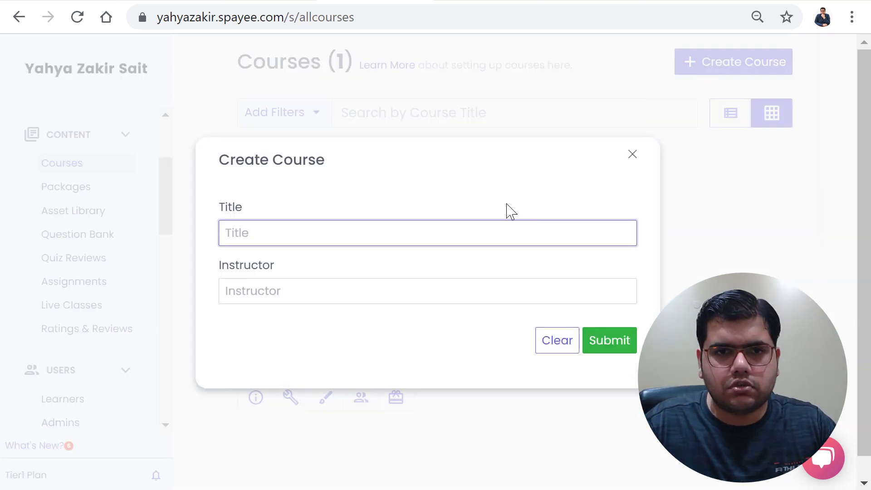
pyautogui.write('Test')
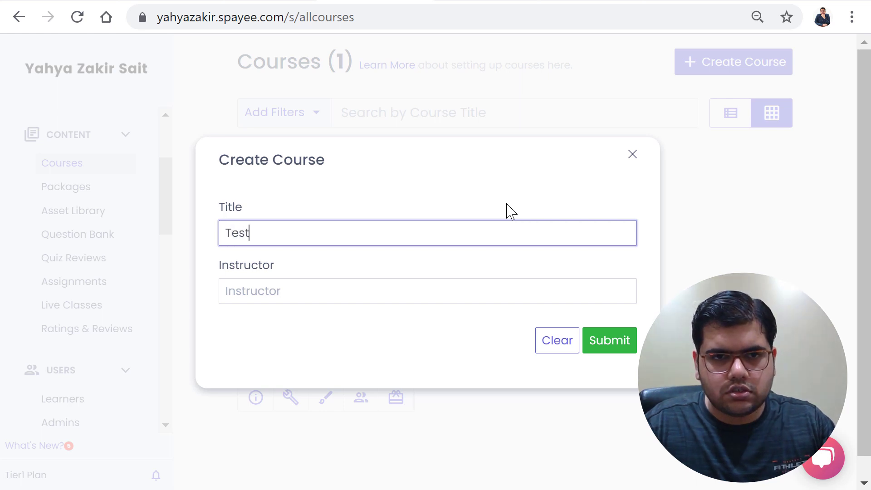
pyautogui.press('Tab')
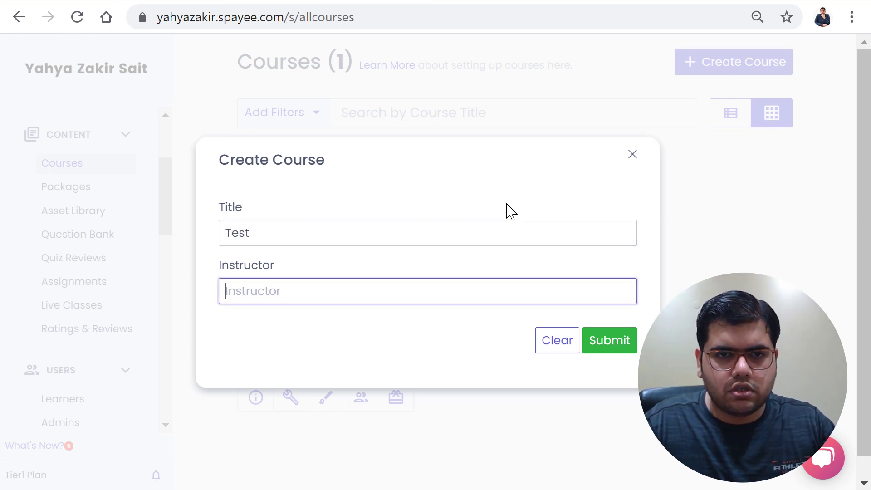
pyautogui.write('Yahya Za')
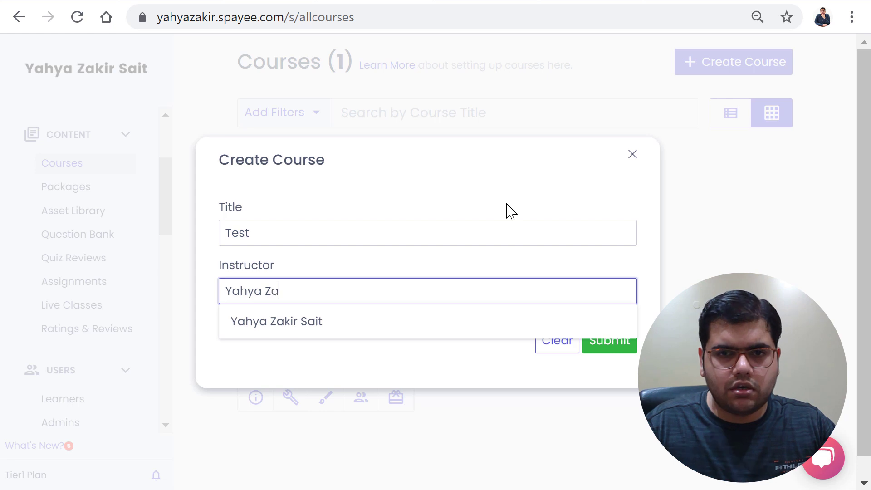
pyautogui.click(493, 330)
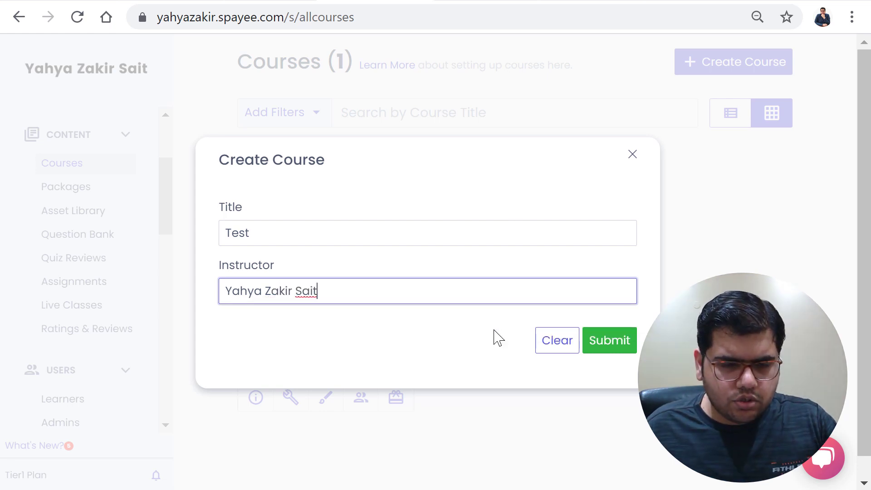
pyautogui.click(596, 340)
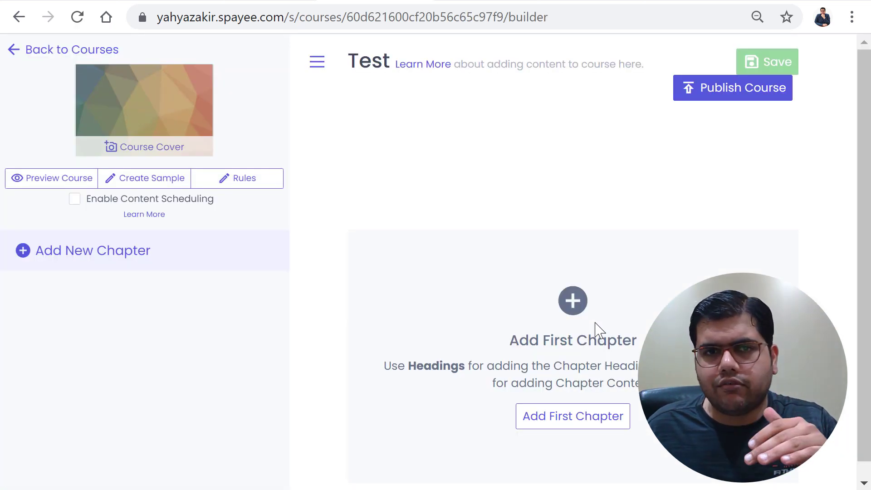
# Switch to the Spayee deal page on AppSumo and review its license tiers and the features included in all plans
pyautogui.click(74, 1)
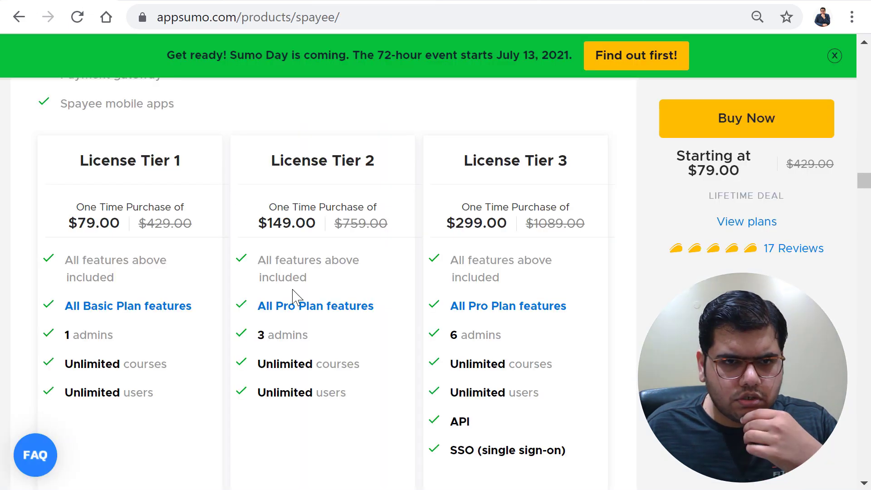
pyautogui.scroll(8, 293, 298)
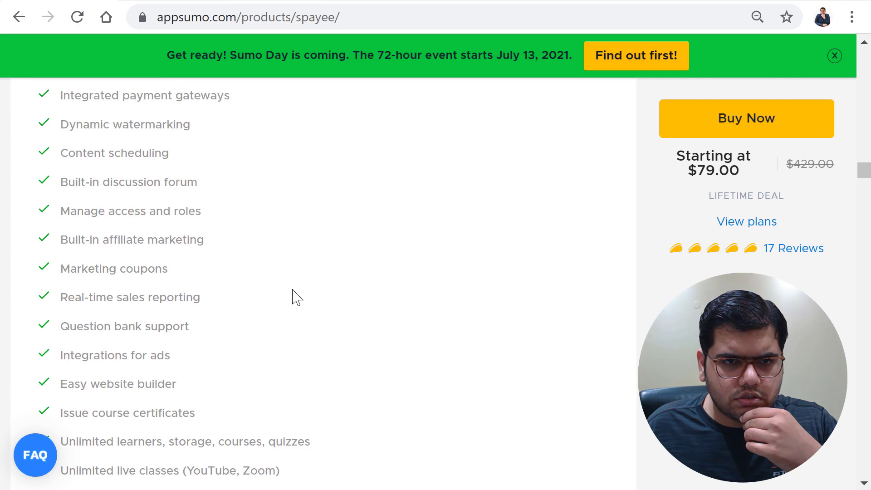
pyautogui.scroll(7, 292, 297)
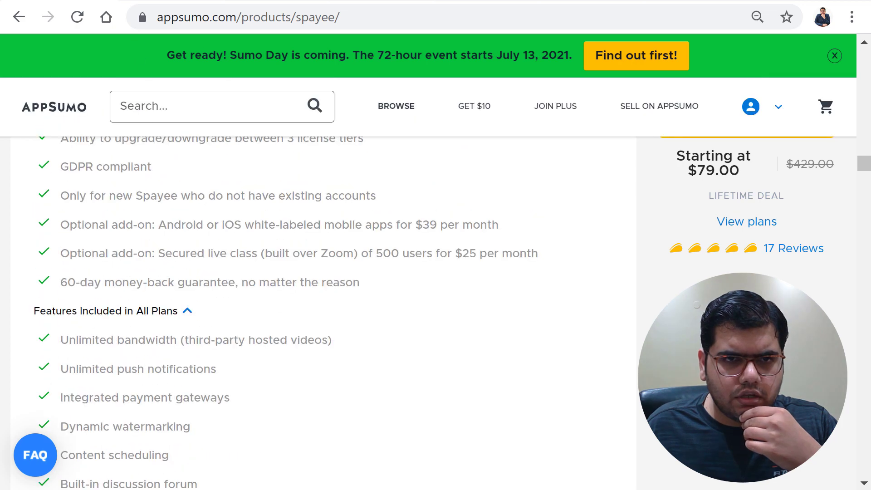
# Switch to Spayee's own pricing page and compare the features of the Basic, Pro, Business and Advanced plans
pyautogui.hotkey('ctrl', 'Tab')
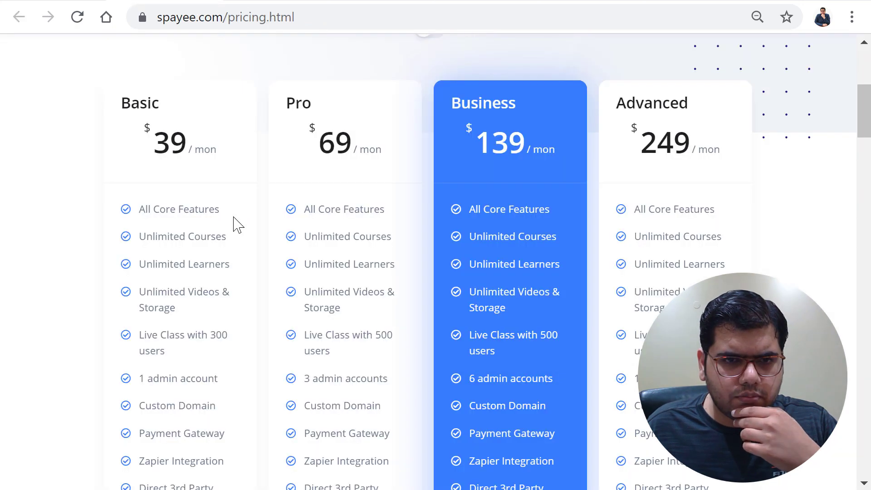
pyautogui.scroll(-3, 237, 224)
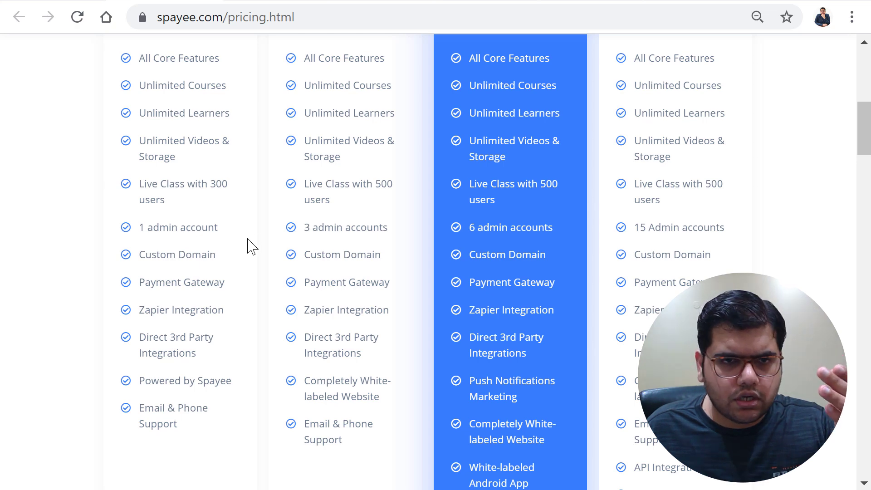
pyautogui.scroll(3, 249, 246)
pyautogui.scroll(-3, 249, 247)
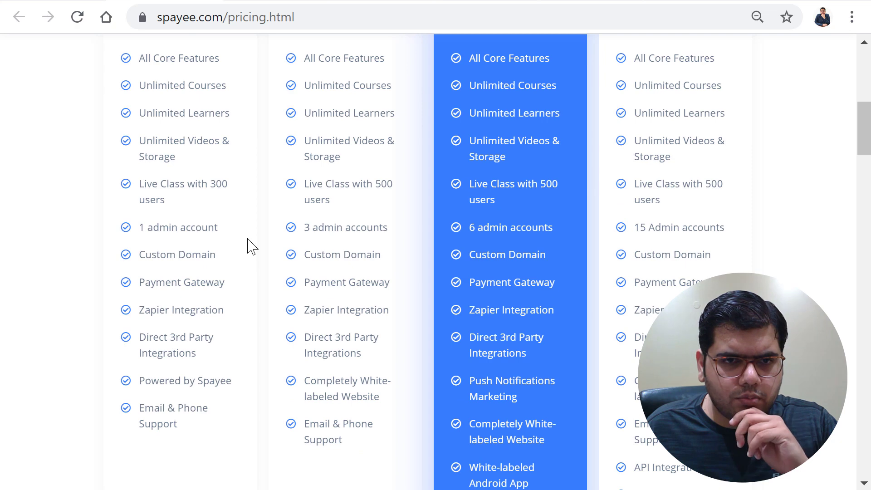
pyautogui.scroll(3, 249, 246)
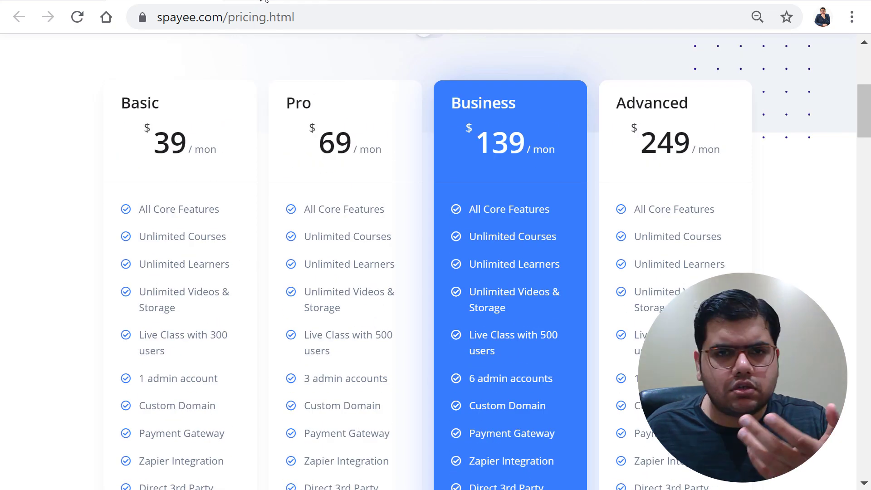
# Open the Spayee vs Teachable comparison article from the footer of Spayee's pricing page
pyautogui.click(345, 0)
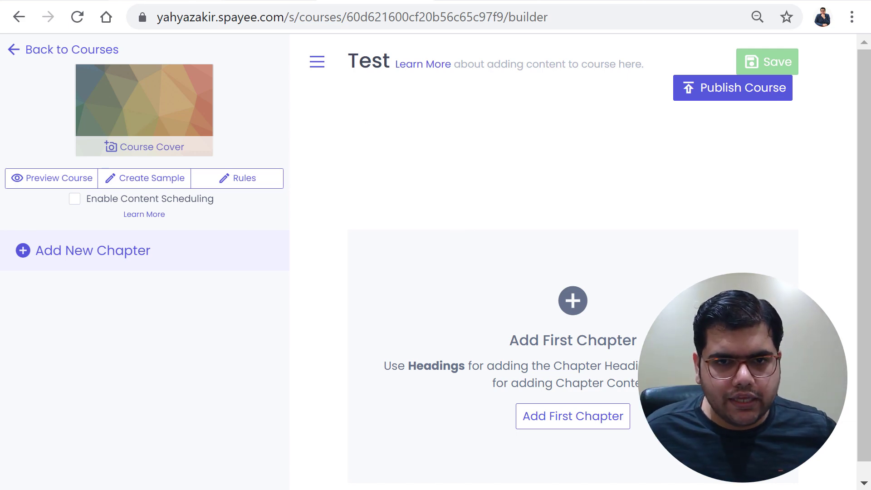
pyautogui.hotkey('ctrl', 'Tab')
pyautogui.scroll(-10, 369, 146)
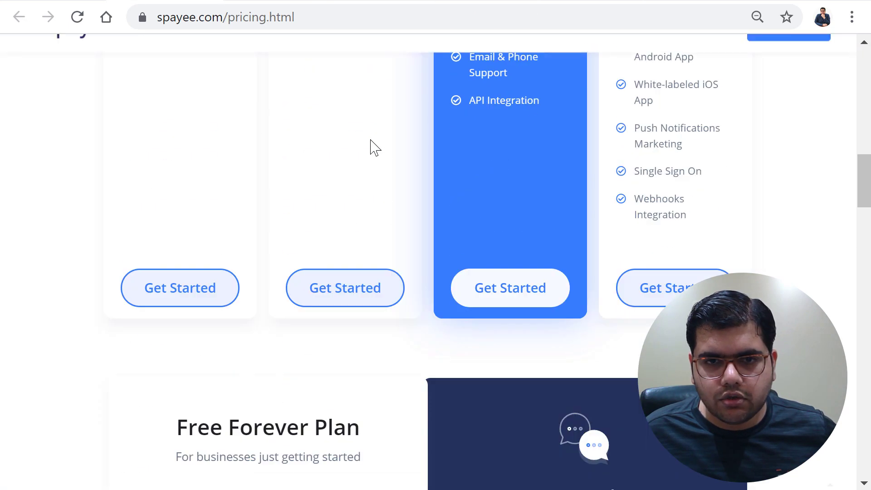
pyautogui.scroll(-15, 373, 146)
pyautogui.scroll(-15, 373, 146)
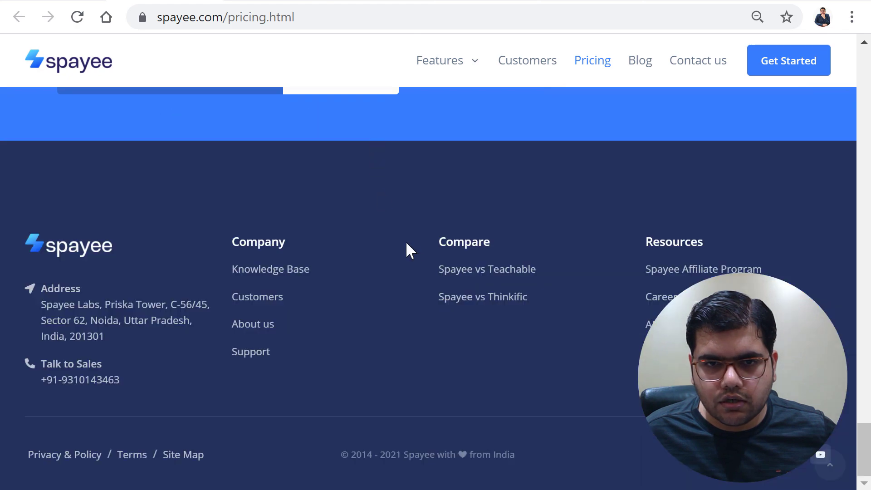
pyautogui.click(450, 280)
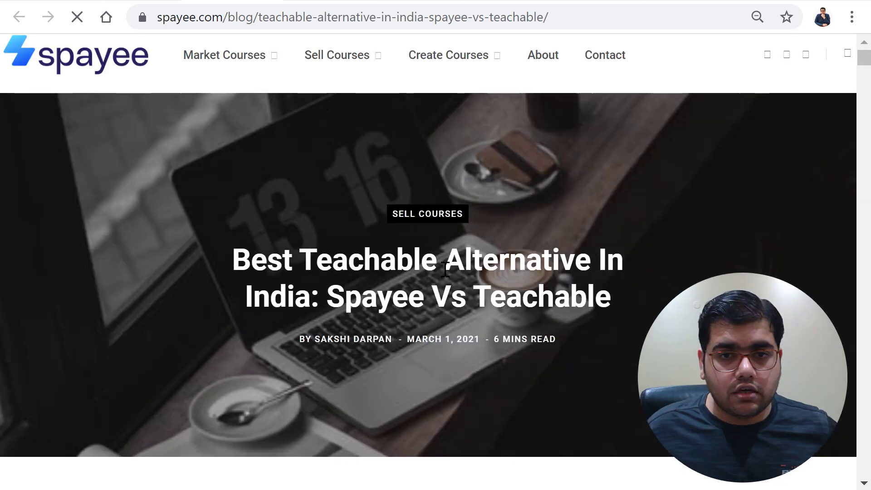
# Skim the Spayee vs Teachable article's sections on pricing, trial period, quizzes, live classes, course structure and payment gateways
pyautogui.scroll(-10, 445, 276)
pyautogui.scroll(-10, 445, 276)
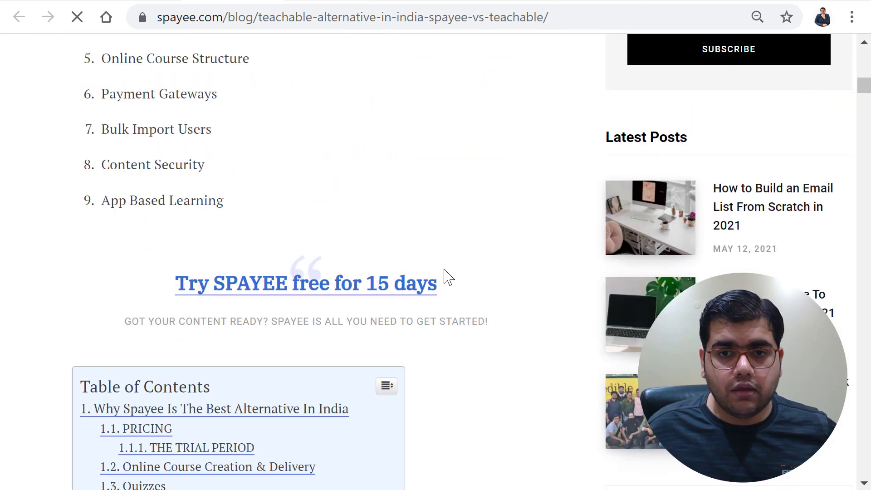
pyautogui.scroll(-3, 444, 276)
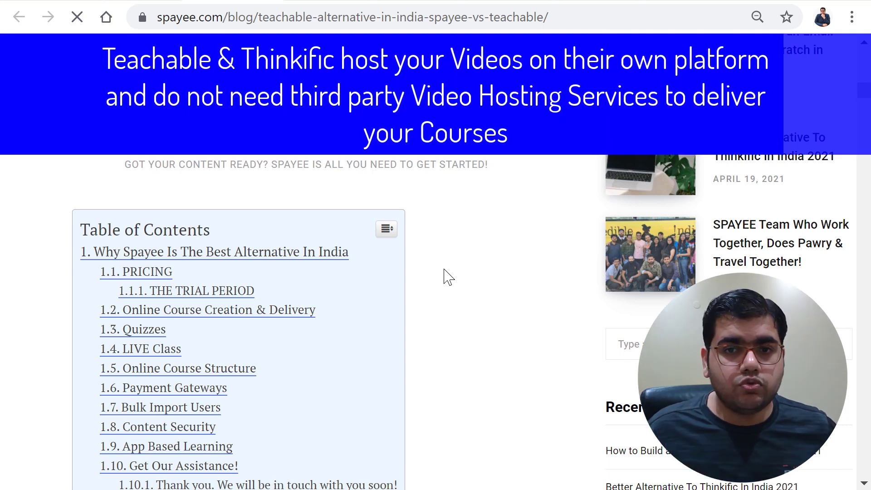
pyautogui.scroll(-10, 449, 277)
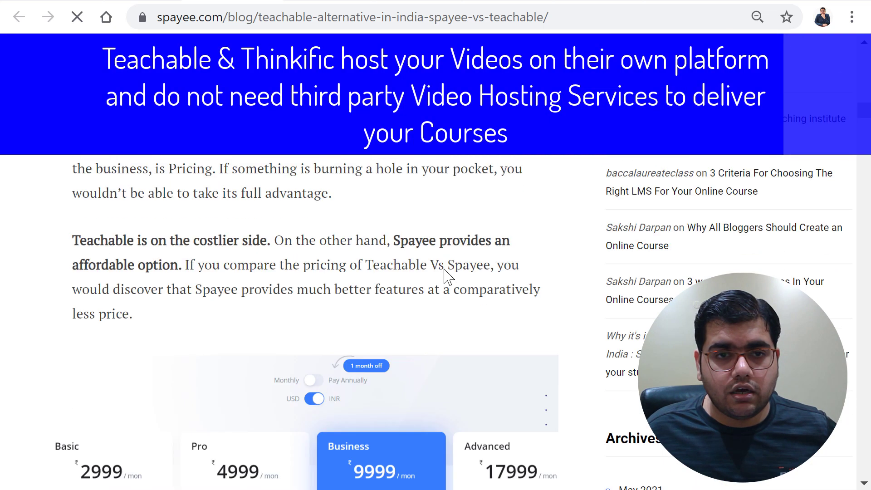
pyautogui.scroll(-15, 447, 275)
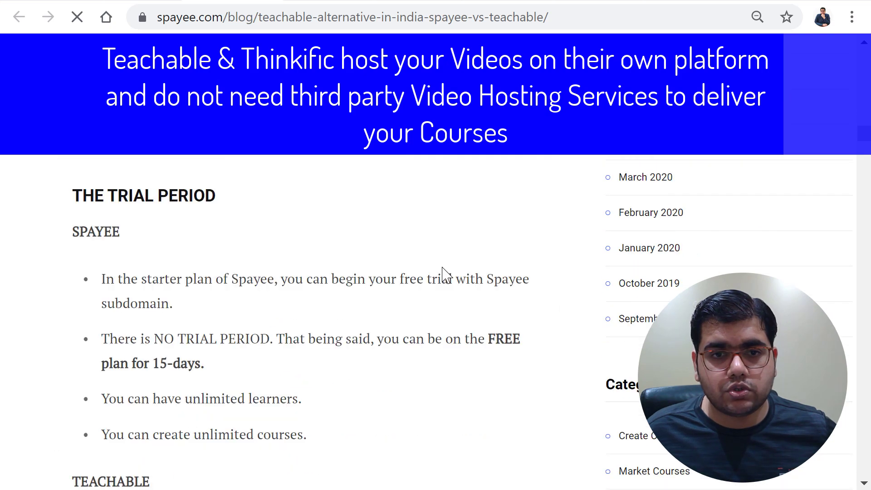
pyautogui.scroll(-4, 447, 275)
pyautogui.scroll(-10, 447, 275)
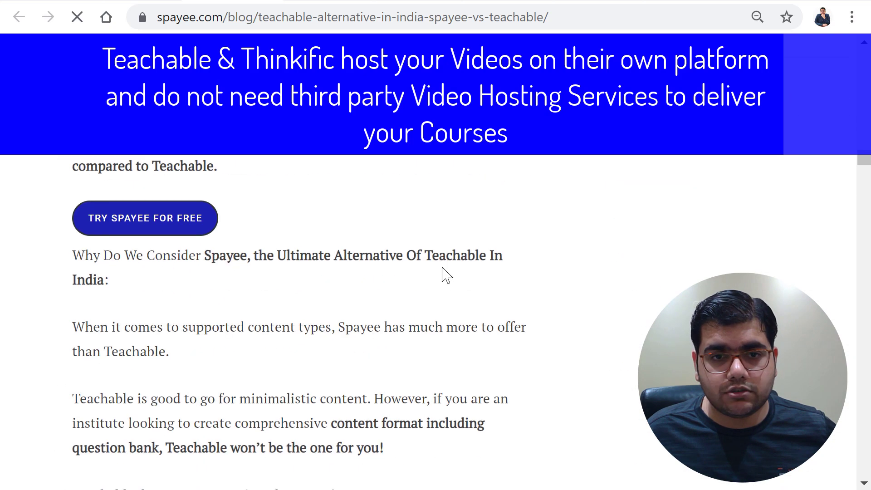
pyautogui.scroll(-20, 447, 275)
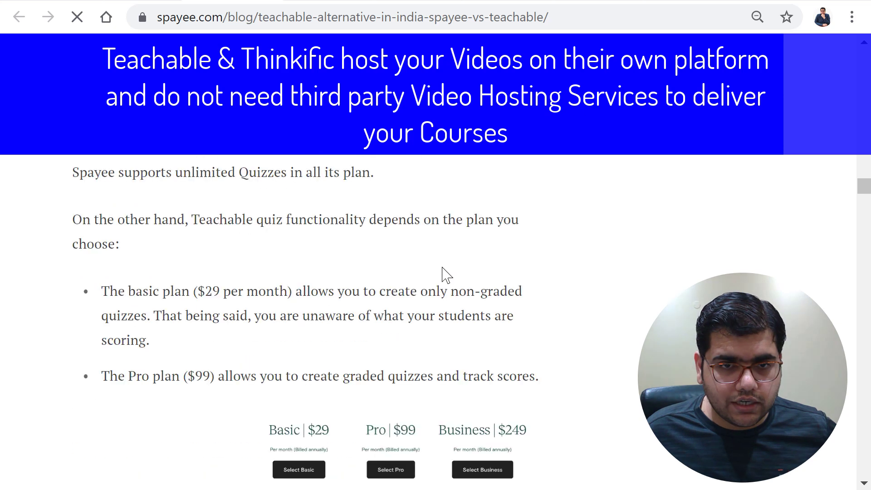
pyautogui.scroll(-12, 447, 275)
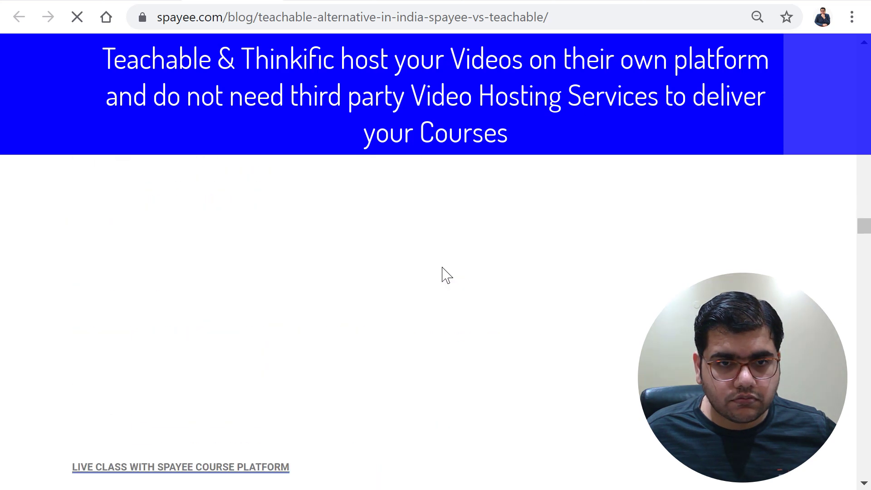
pyautogui.scroll(-10, 447, 275)
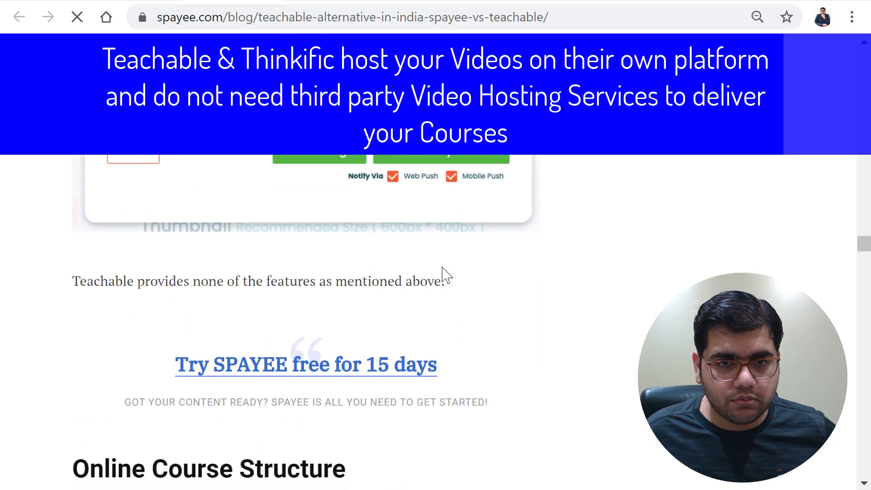
pyautogui.scroll(-15, 448, 275)
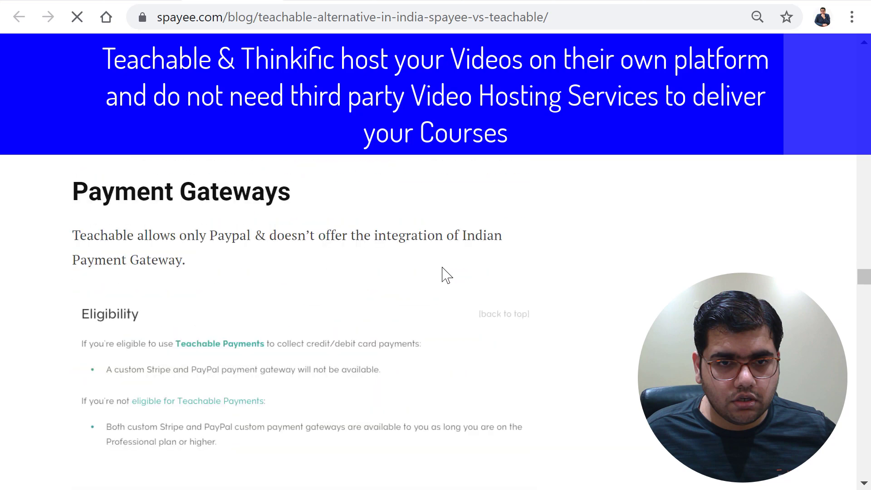
pyautogui.scroll(-5, 444, 274)
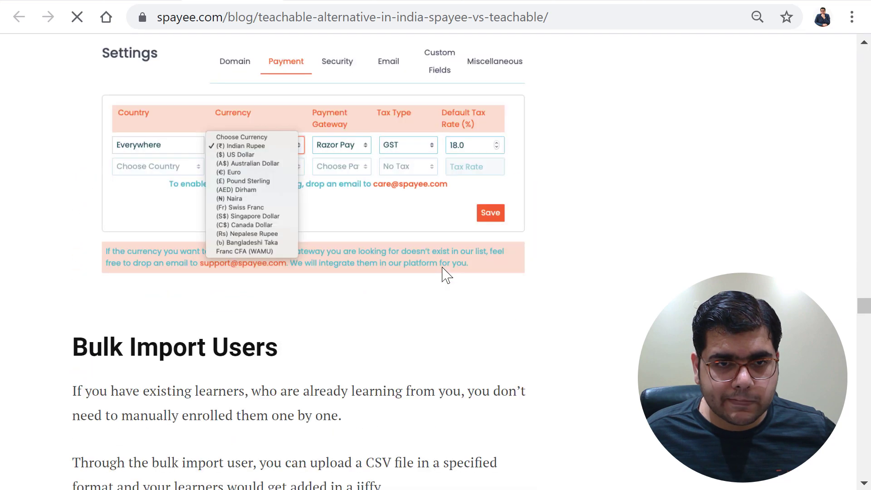
# Read the article's Bulk Import Users comparison with Teachable's plans, its Bottom Line and the start of Content Security
pyautogui.scroll(-7, 446, 274)
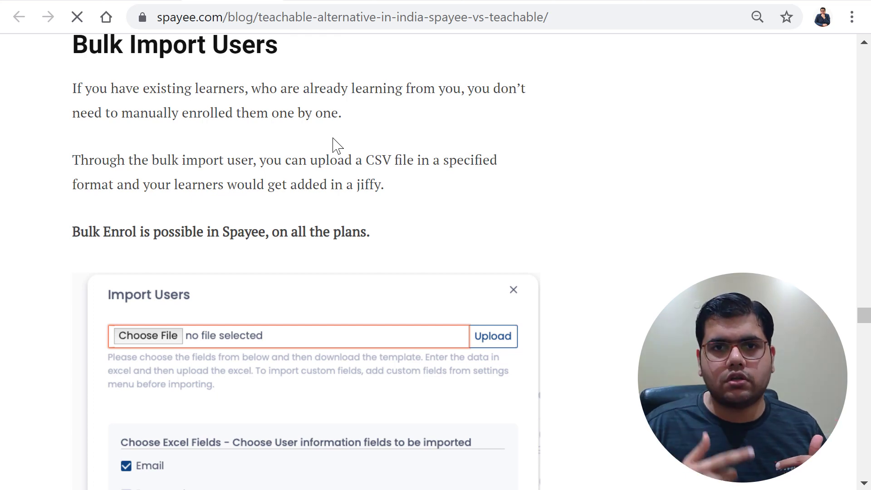
pyautogui.scroll(-7, 336, 145)
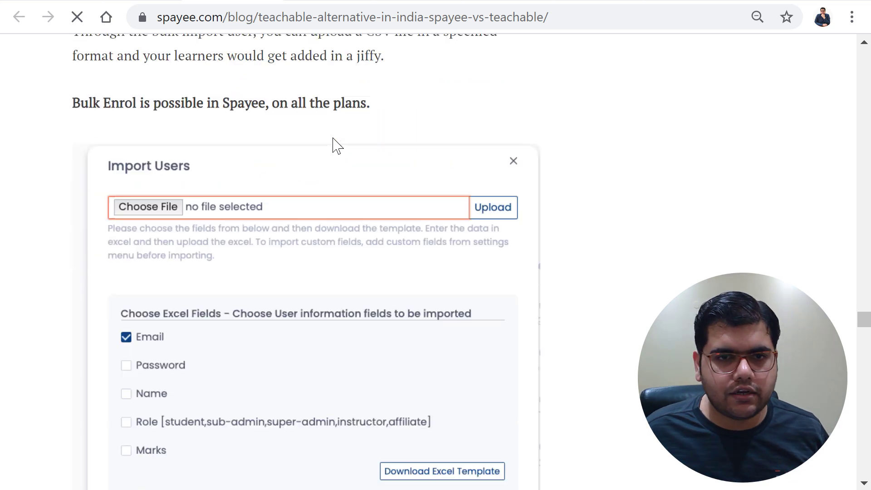
pyautogui.scroll(-3, 336, 145)
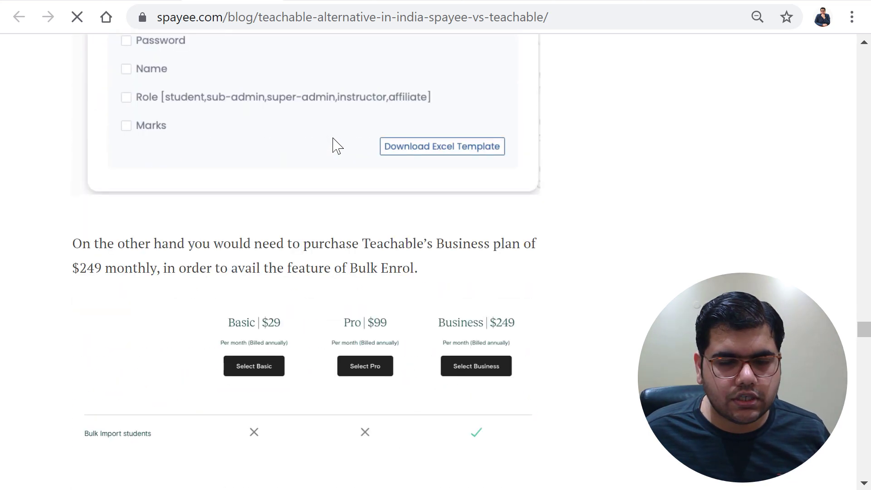
pyautogui.scroll(3, 336, 145)
pyautogui.scroll(-1, 336, 145)
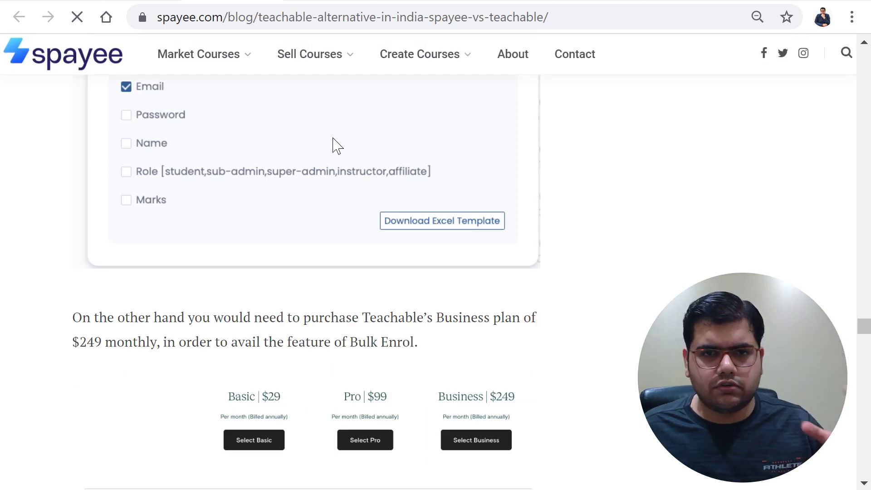
pyautogui.scroll(-3, 336, 145)
pyautogui.scroll(1, 336, 145)
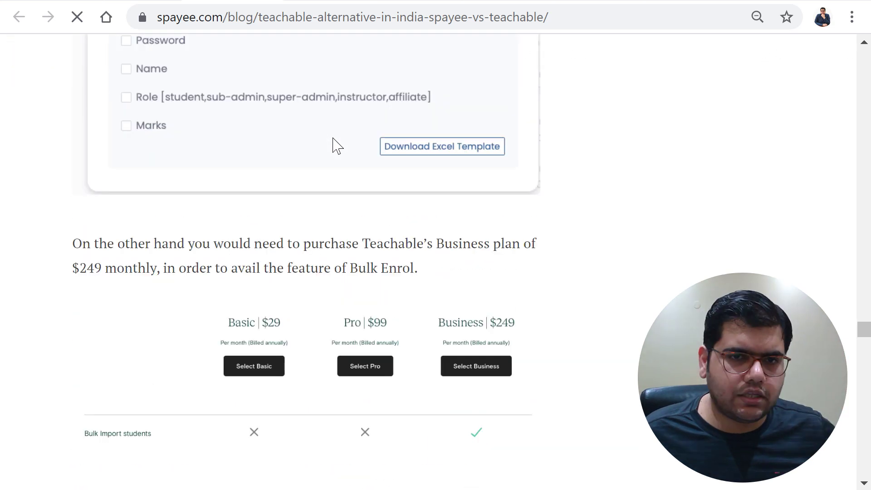
pyautogui.scroll(-3, 336, 145)
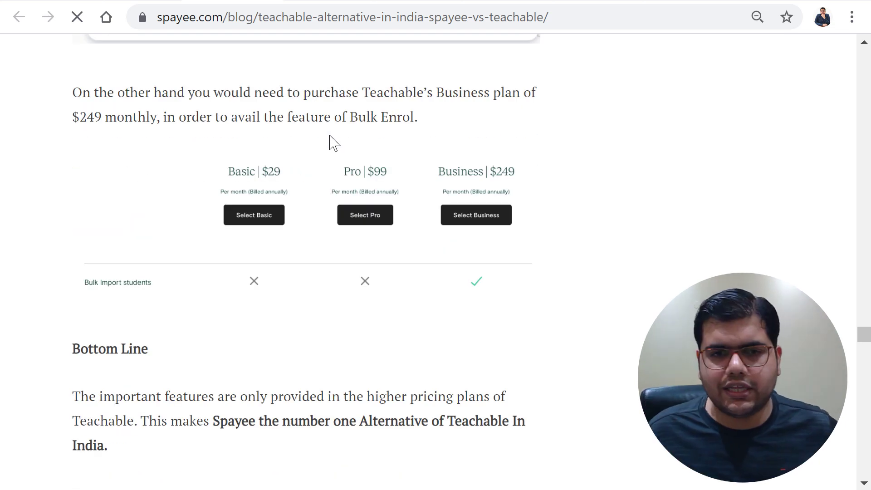
pyautogui.scroll(-3, 327, 220)
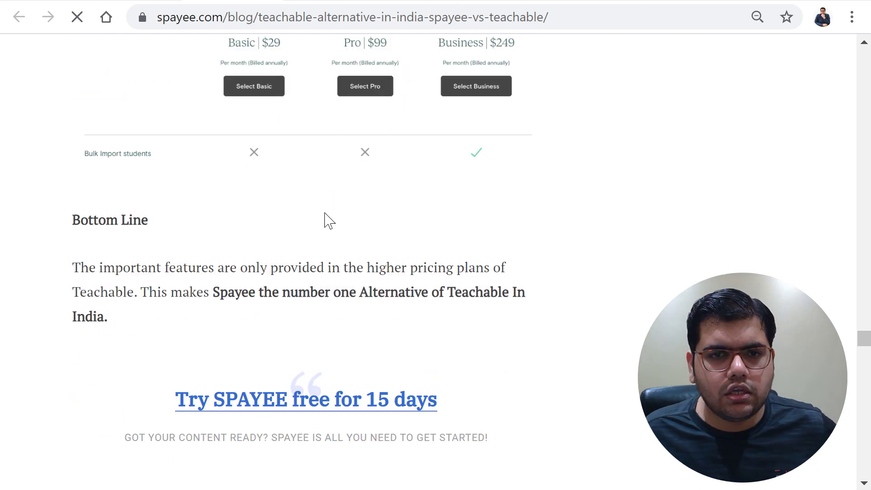
pyautogui.scroll(-3, 317, 228)
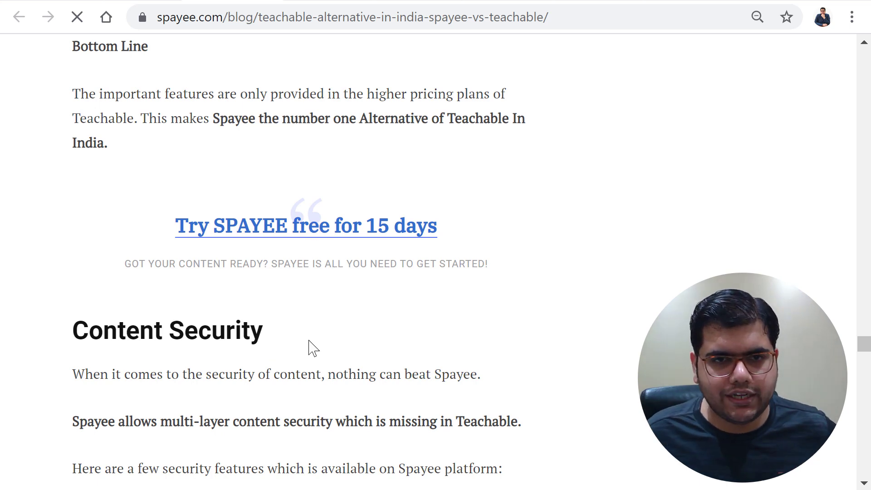
pyautogui.scroll(3, 308, 347)
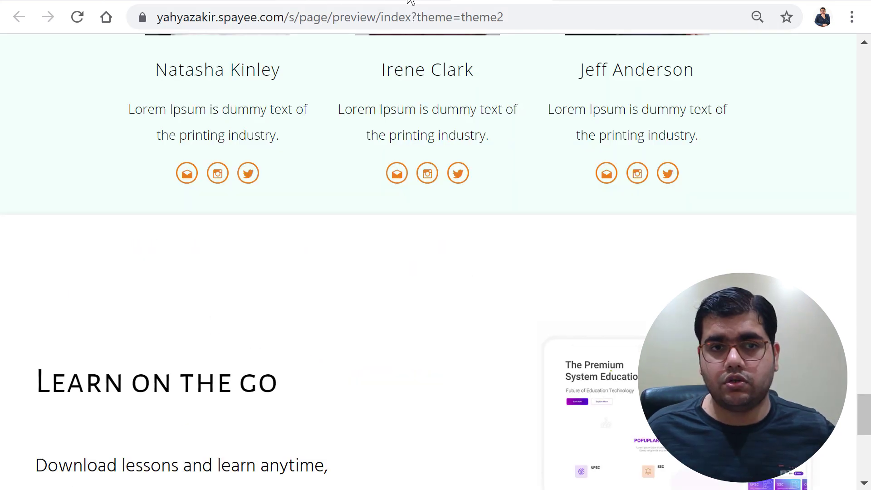
# Switch to the Test course builder and review the item types offered for the first chapter
pyautogui.click(411, 0)
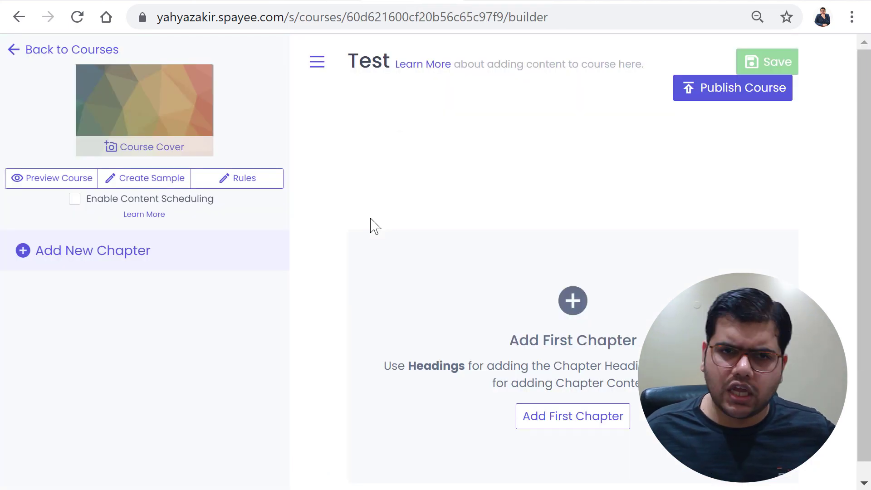
pyautogui.click(581, 424)
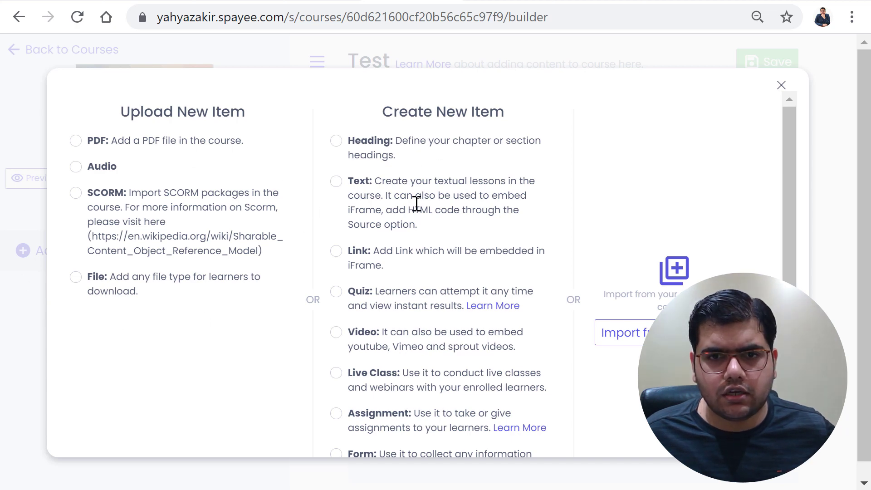
pyautogui.scroll(-2, 414, 213)
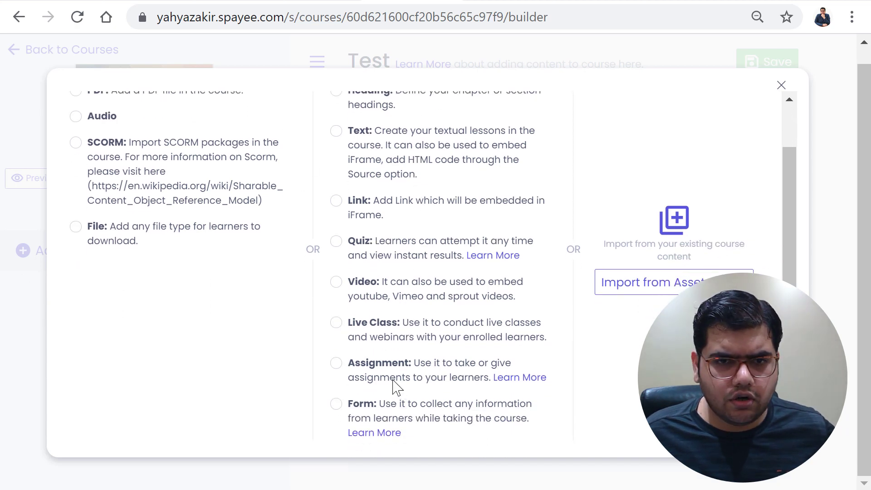
pyautogui.scroll(2, 390, 314)
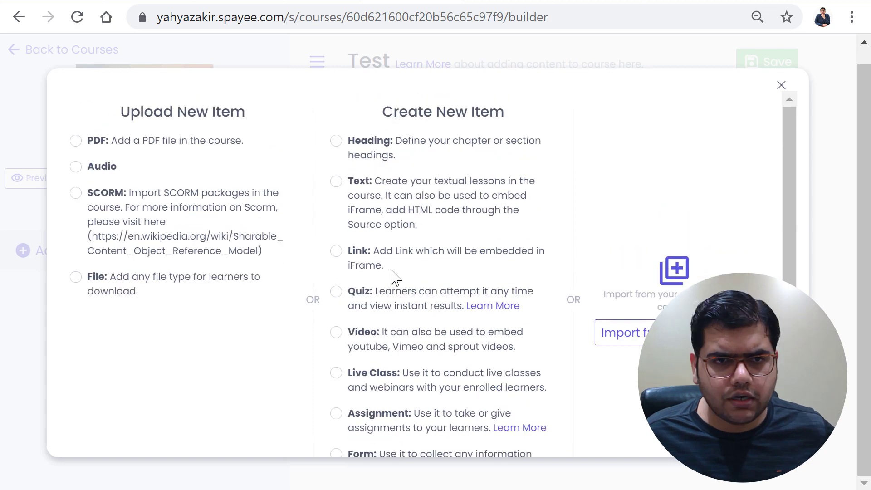
pyautogui.click(782, 87)
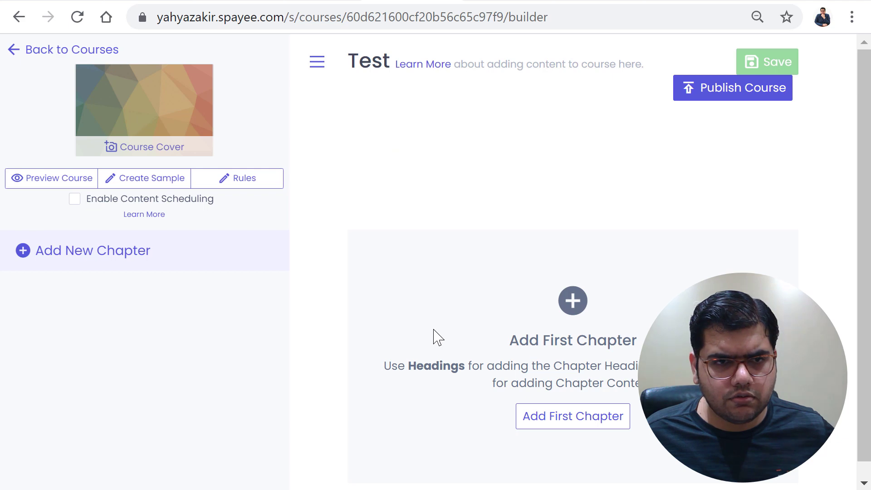
# Add a new chapter heading named Chapter 1 to the Test course
pyautogui.click(27, 257)
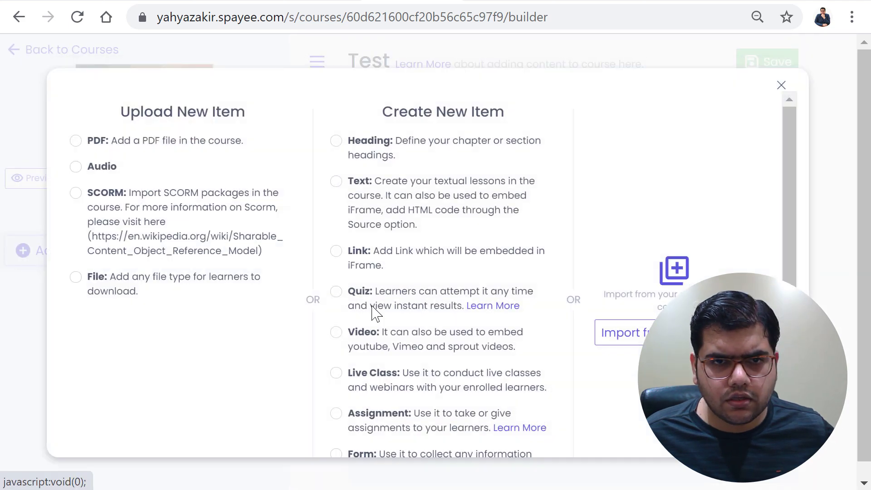
pyautogui.click(337, 141)
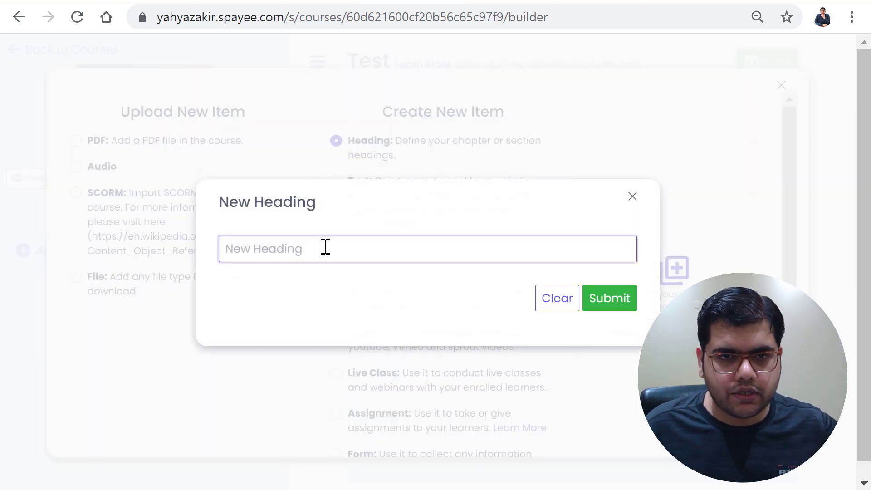
pyautogui.write('Topic')
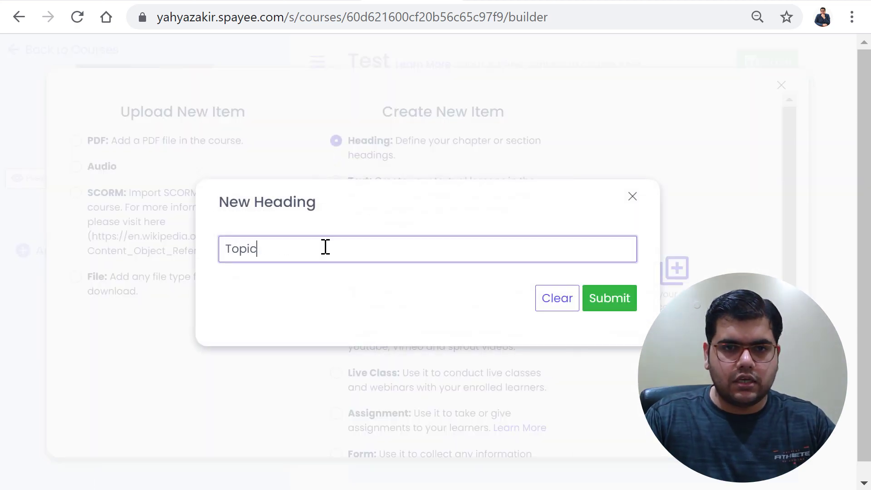
pyautogui.press('BackSpace')
pyautogui.press('BackSpace')
pyautogui.press('BackSpace')
pyautogui.press('BackSpace')
pyautogui.write('Chapter 1')
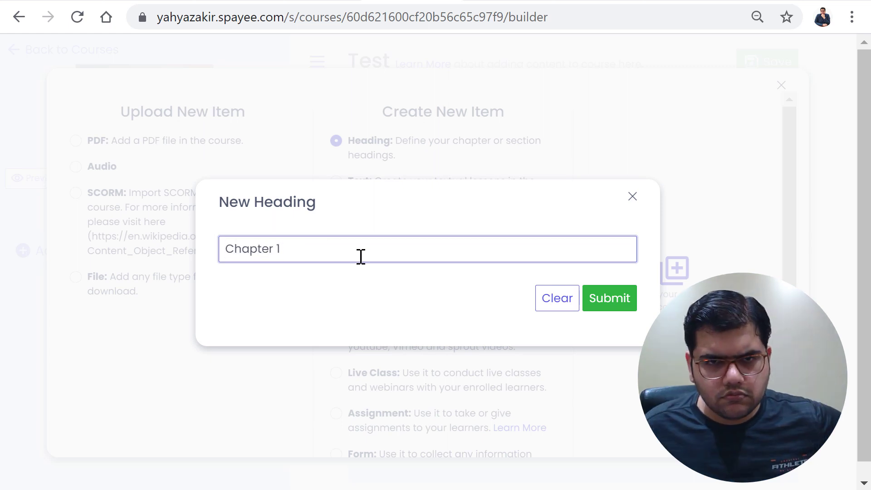
pyautogui.click(608, 299)
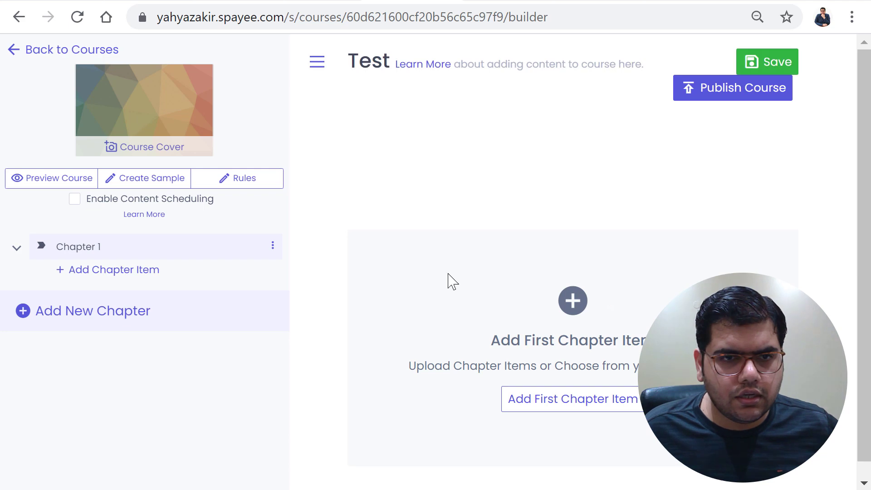
# Examine the upload, creation and import options for items under Chapter 1, and return to Spayee's pricing page
pyautogui.click(112, 272)
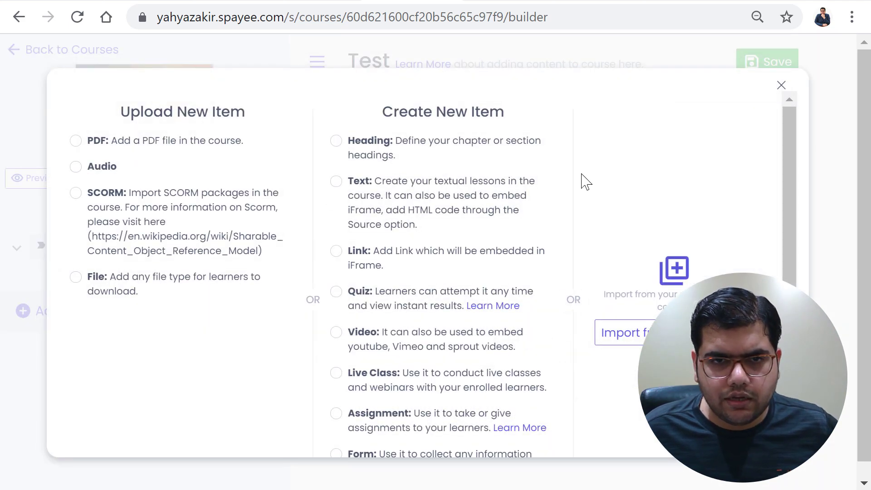
pyautogui.scroll(-1, 388, 275)
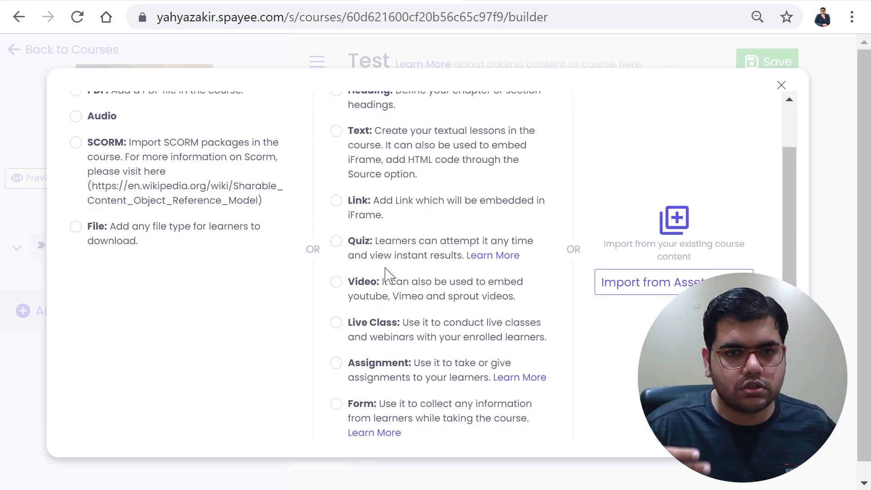
pyautogui.scroll(1, 388, 273)
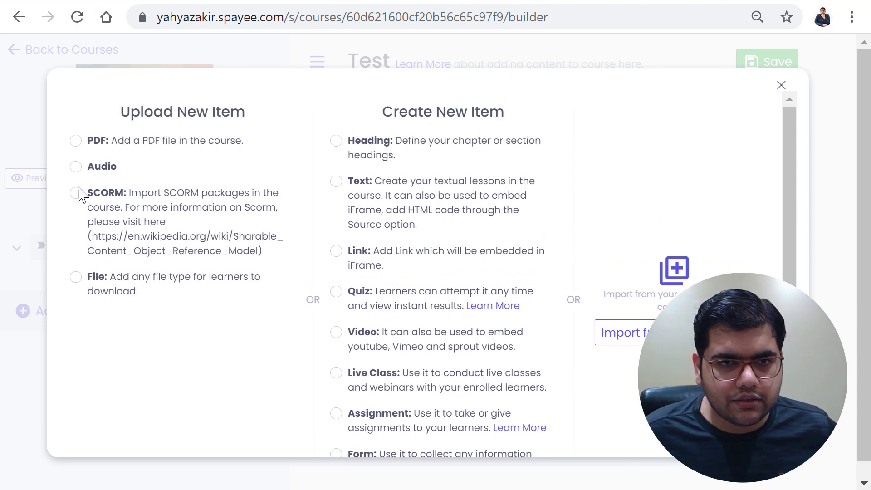
pyautogui.scroll(-1, 485, 241)
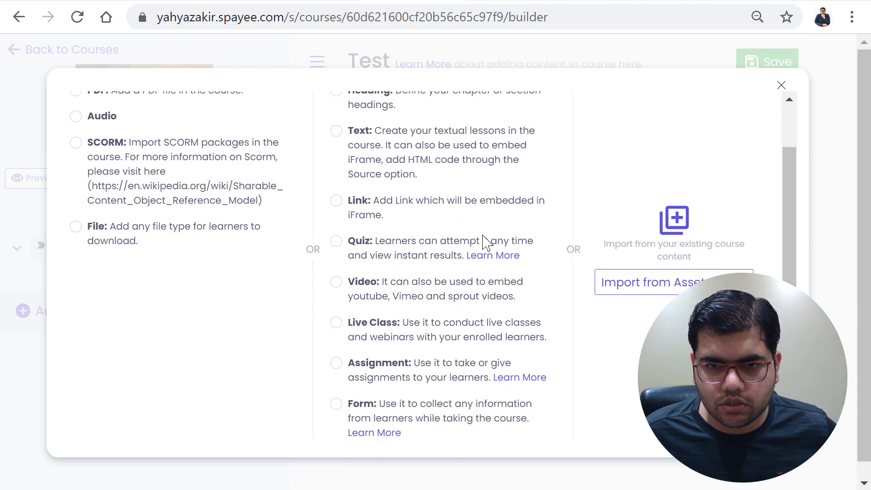
pyautogui.scroll(1, 439, 242)
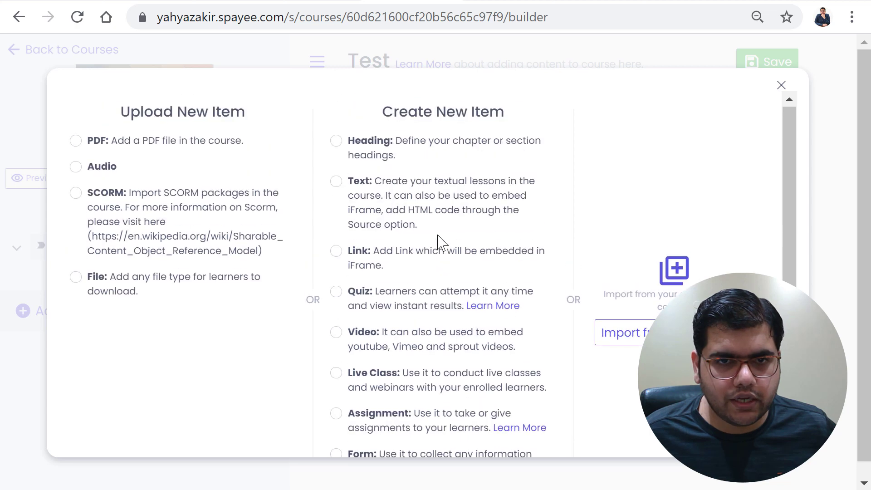
pyautogui.click(781, 86)
pyautogui.click(119, 2)
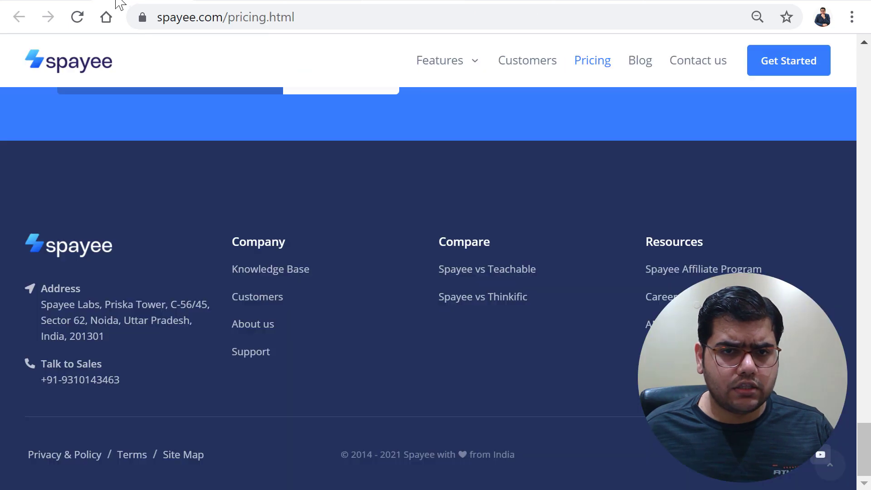
# Go from the pricing page to Spayee's home page and examine its capabilities overview and the creators and businesses using it
pyautogui.scroll(20, 268, 204)
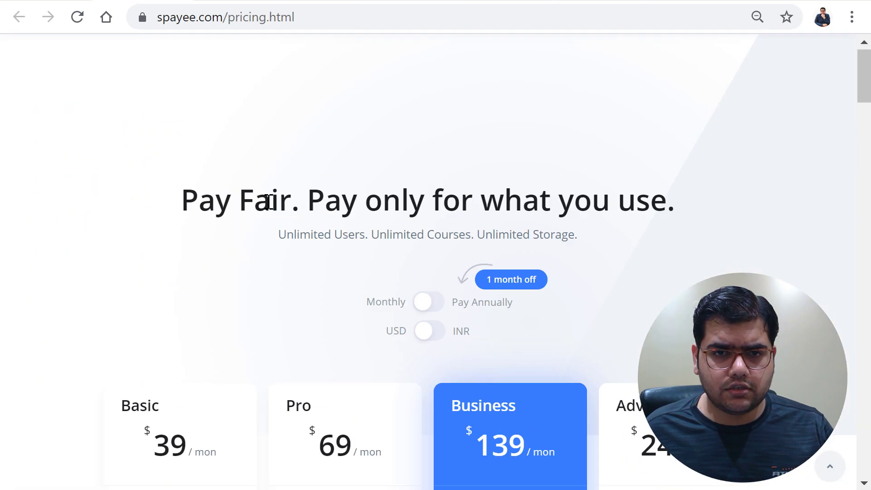
pyautogui.click(72, 67)
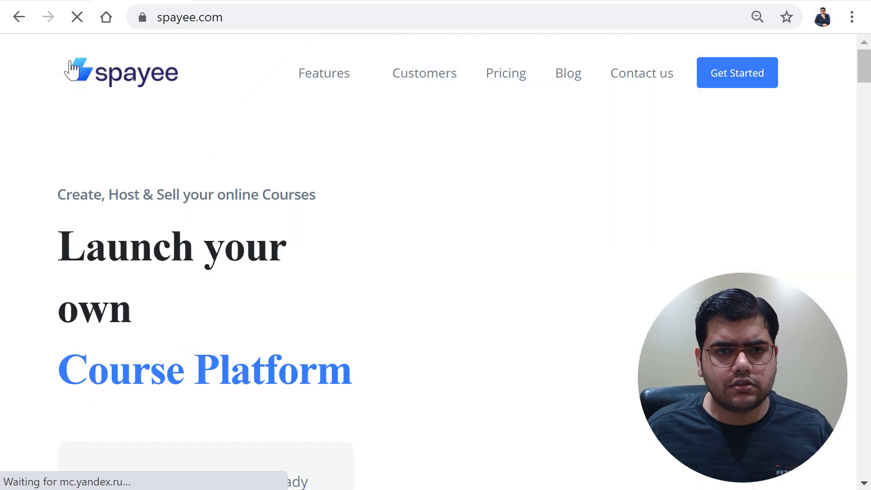
pyautogui.scroll(-15, 217, 167)
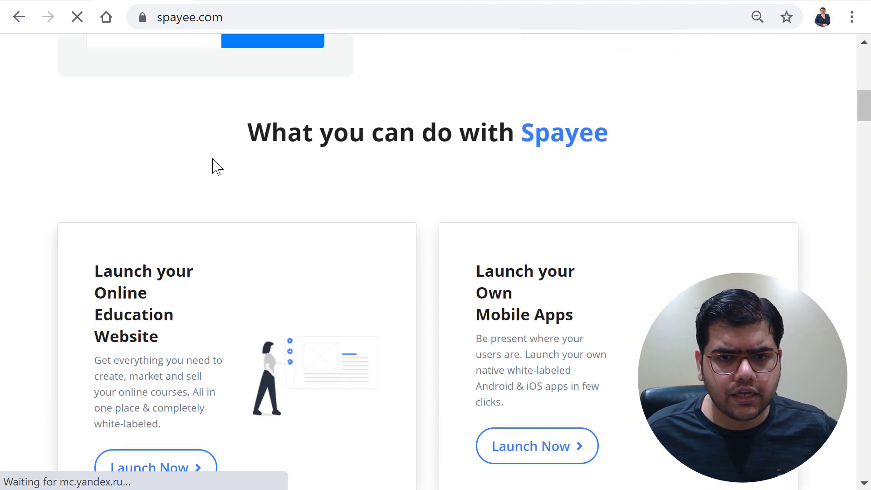
pyautogui.scroll(-8, 217, 167)
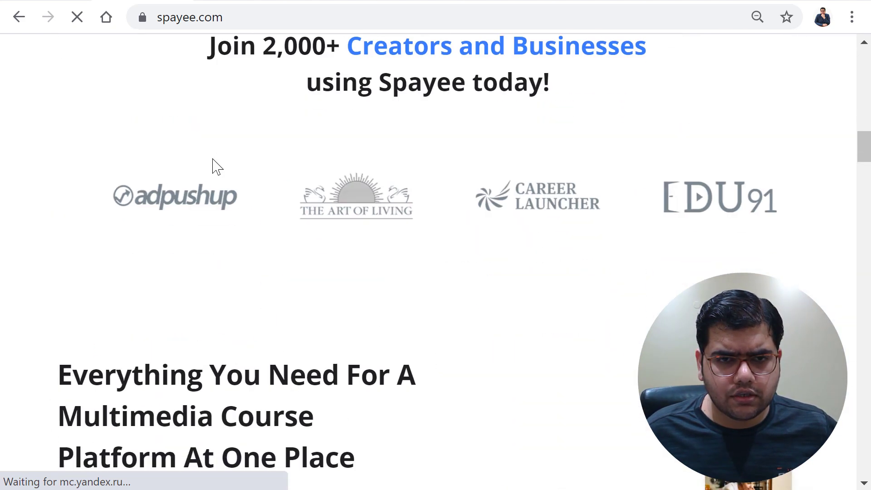
pyautogui.scroll(2, 217, 167)
pyautogui.scroll(-3, 217, 167)
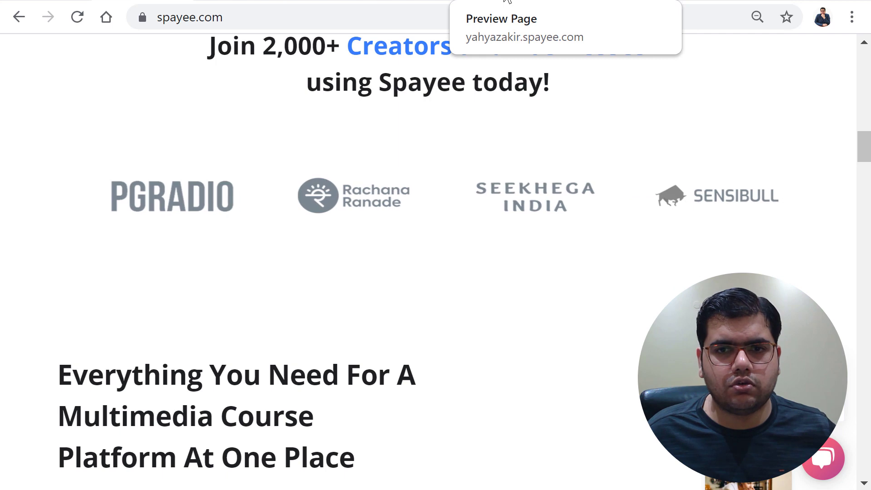
# Open Spayee's Customers page and examine its categories and the first rows of customer course sites, through EduTap, eSaral and Learning Space
pyautogui.scroll(15, 479, 140)
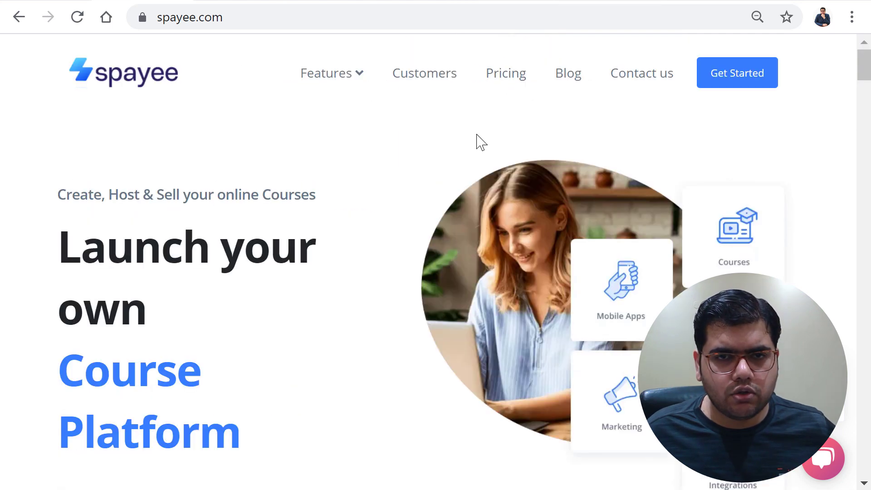
pyautogui.click(437, 83)
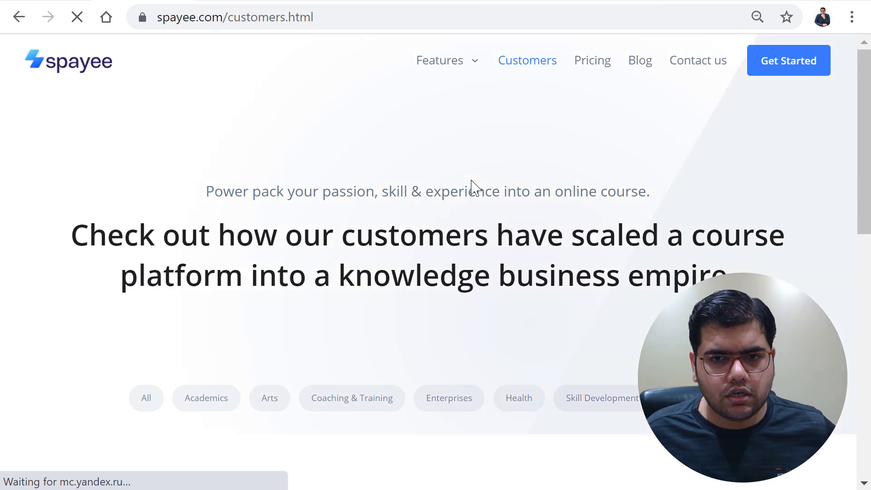
pyautogui.scroll(-3, 471, 181)
pyautogui.scroll(-3, 472, 182)
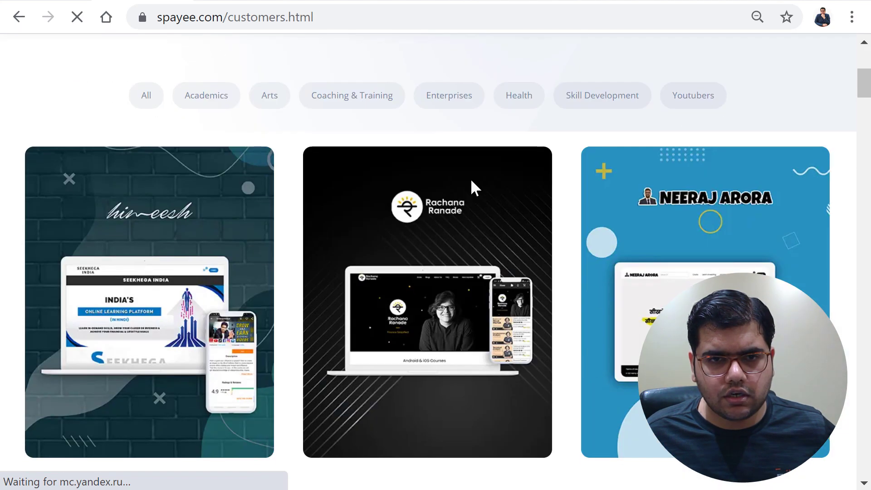
pyautogui.scroll(-3, 472, 181)
pyautogui.scroll(6, 469, 183)
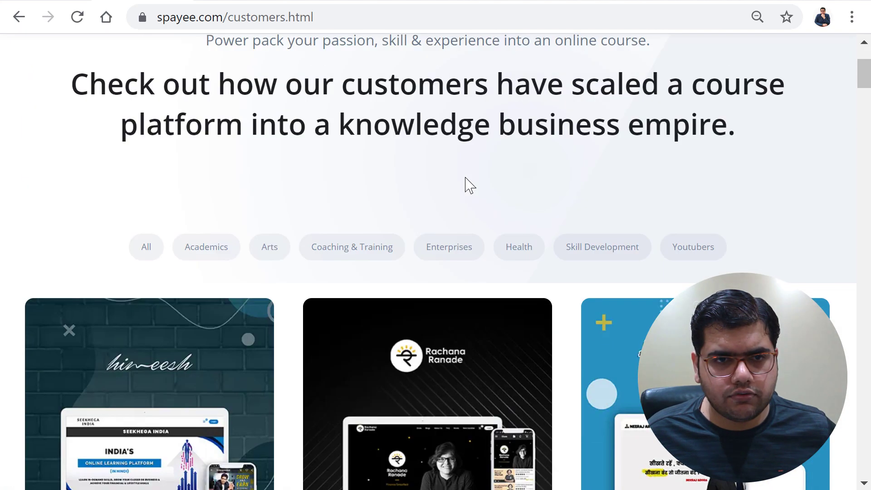
pyautogui.scroll(-4, 466, 177)
pyautogui.scroll(-10, 467, 184)
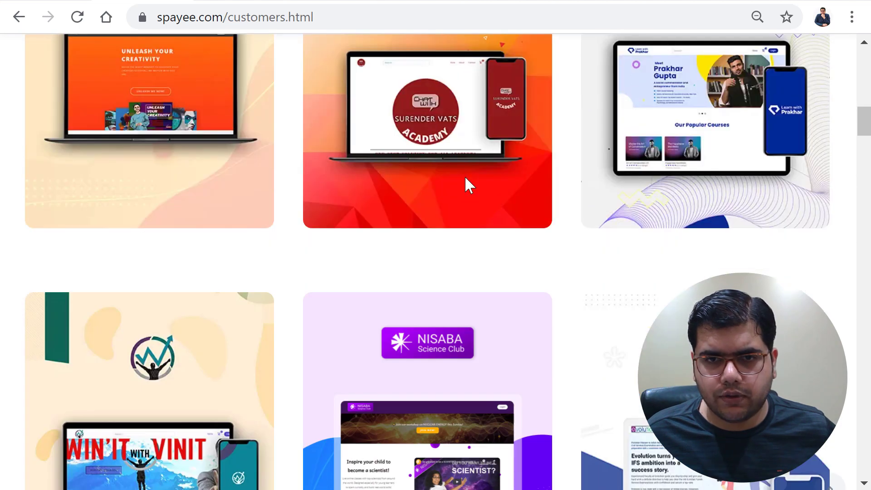
pyautogui.scroll(3, 465, 176)
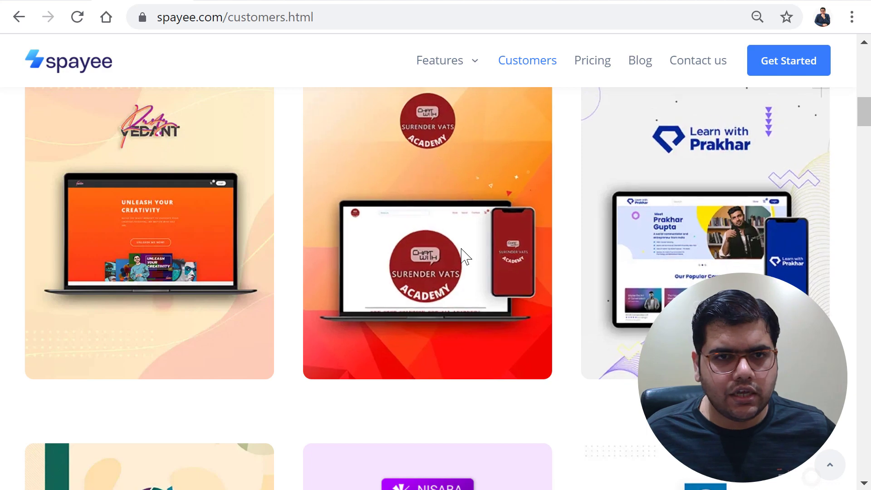
pyautogui.scroll(-5, 631, 254)
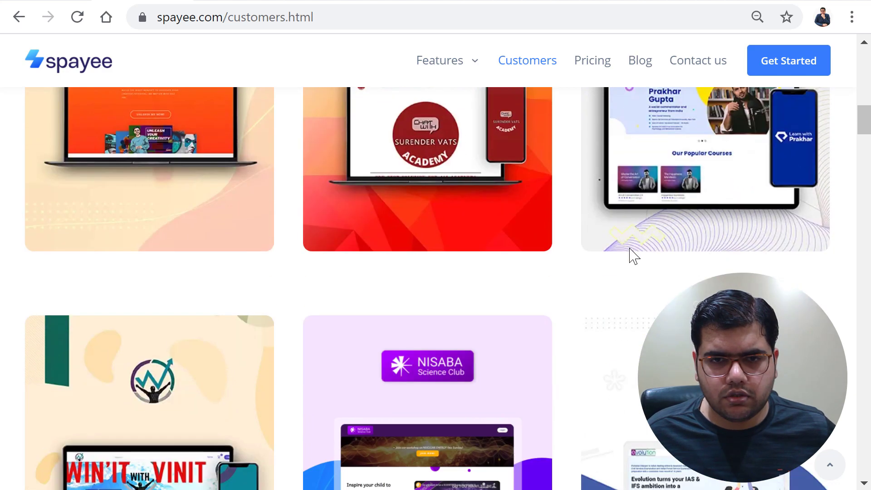
pyautogui.scroll(-3, 634, 257)
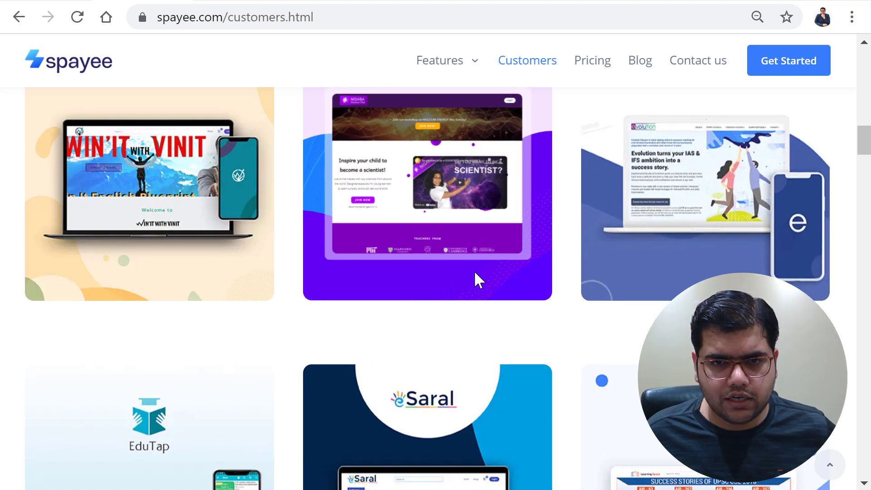
pyautogui.scroll(-5, 476, 278)
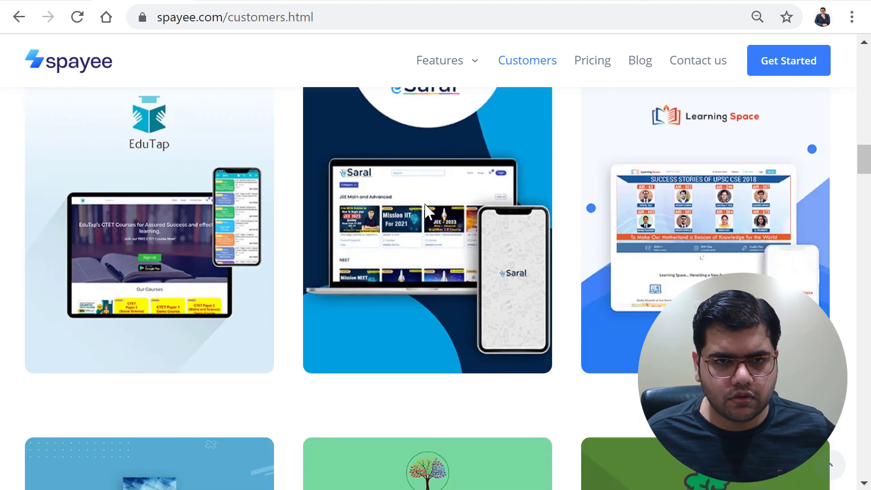
pyautogui.scroll(3, 424, 210)
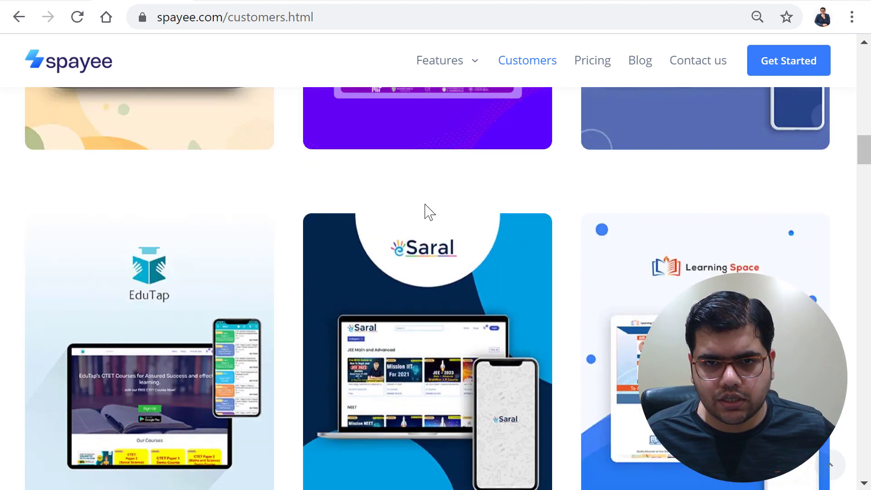
# Examine the customer showcases further down the page, including PayU, YourStory Education and Unlimited Happyness
pyautogui.scroll(-18, 441, 317)
pyautogui.scroll(-3, 441, 324)
pyautogui.scroll(-9, 443, 322)
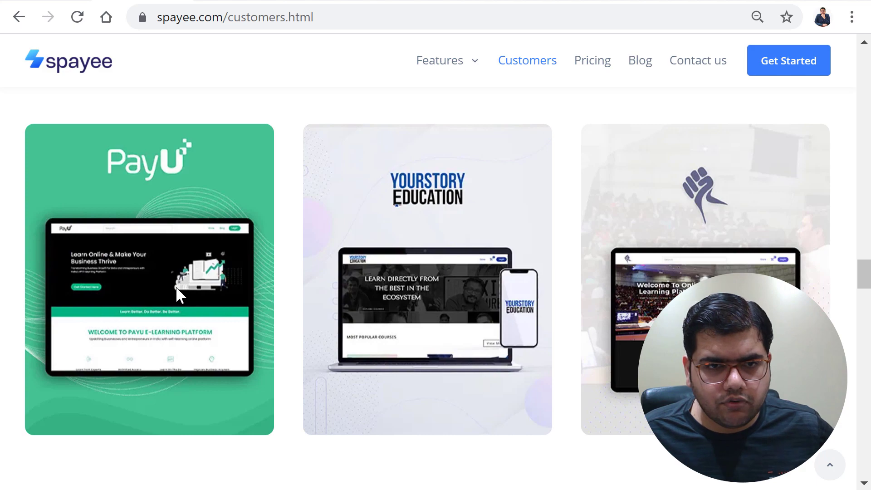
pyautogui.scroll(-9, 177, 286)
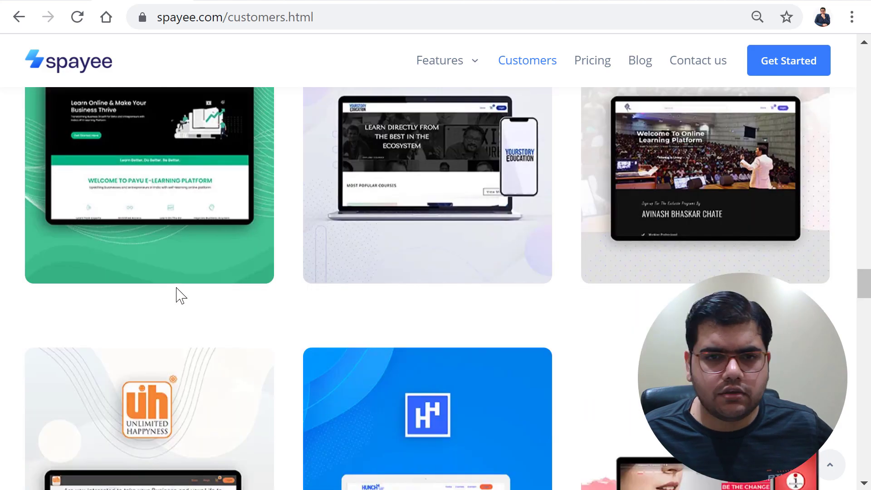
pyautogui.scroll(-3, 176, 287)
pyautogui.scroll(5, 176, 288)
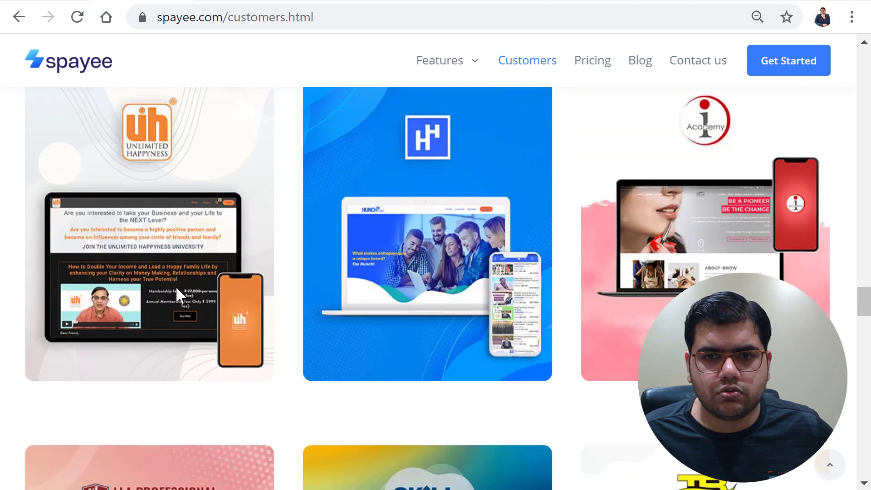
pyautogui.scroll(-3, 177, 288)
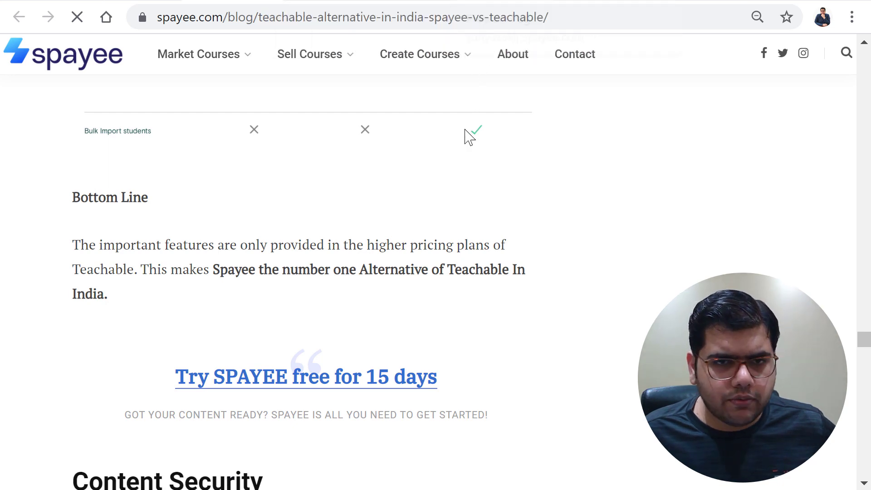
# Switch to the Test course builder and leave it for the course list without saving the changes
pyautogui.hotkey('ctrl', 'Tab')
pyautogui.hotkey('ctrl', 'Tab')
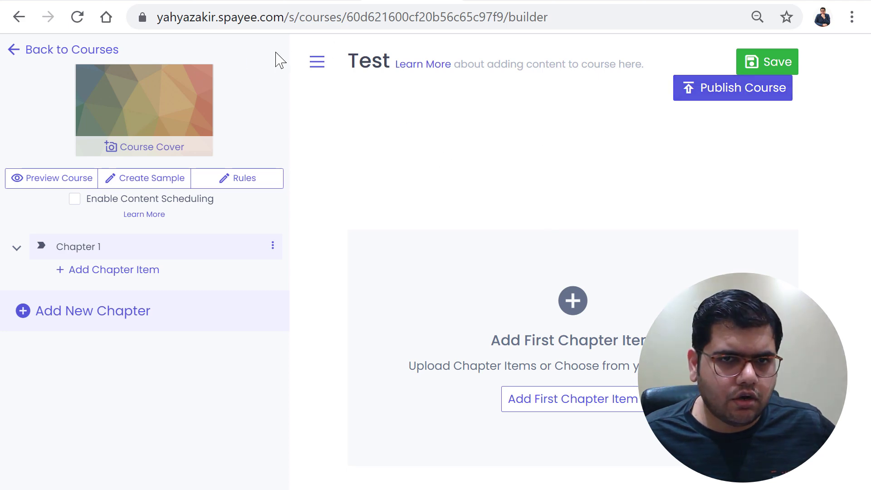
pyautogui.click(32, 52)
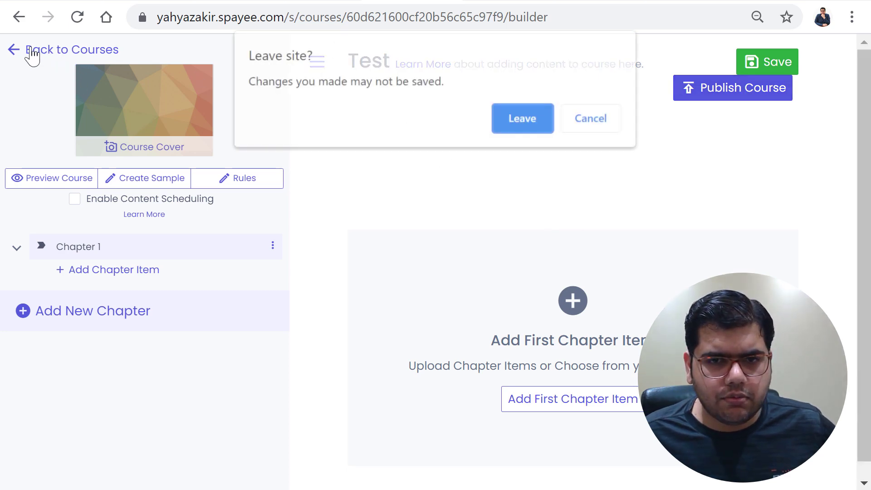
pyautogui.click(515, 122)
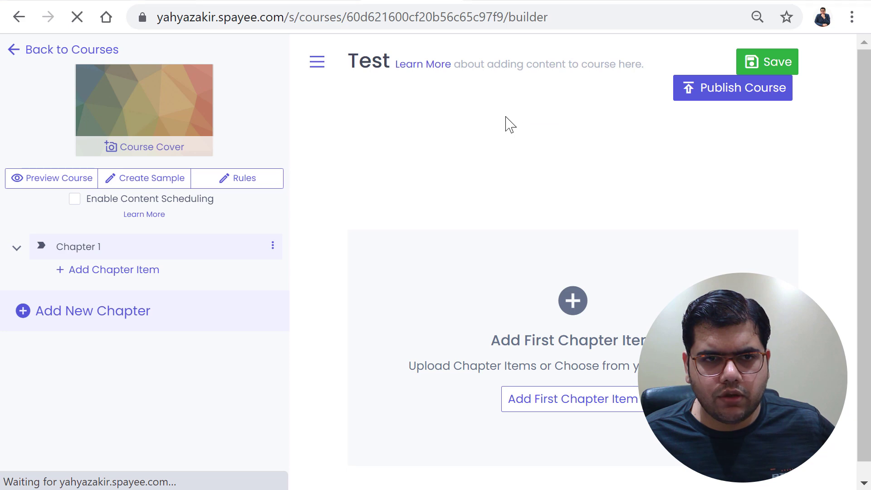